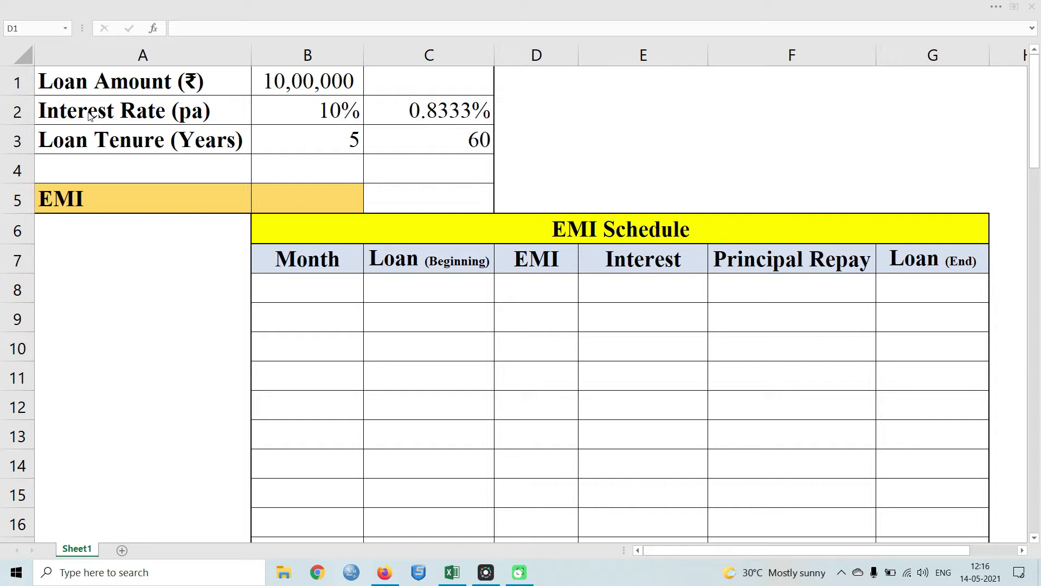
left_click(292, 87)
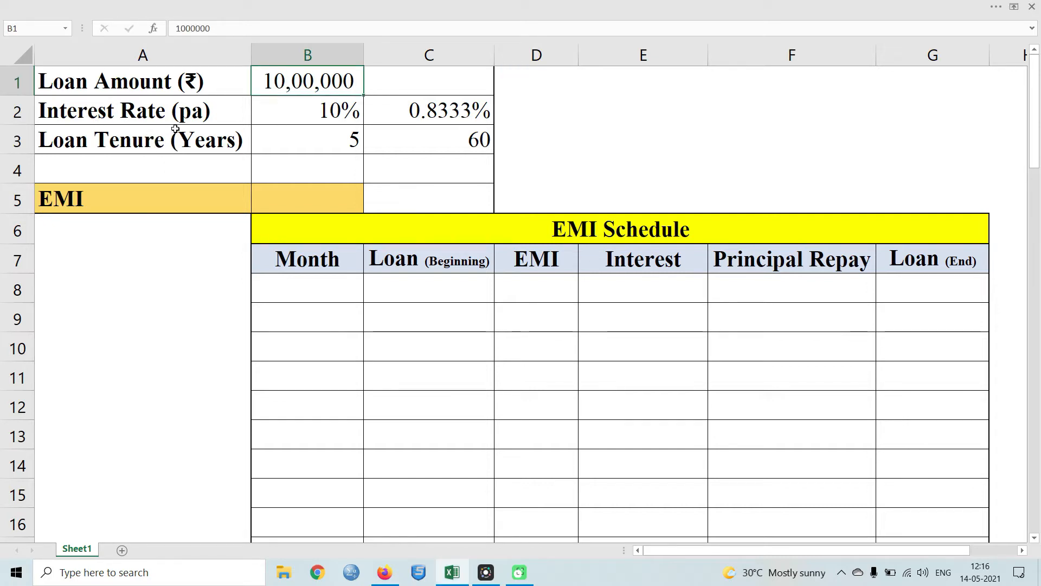
left_click(313, 115)
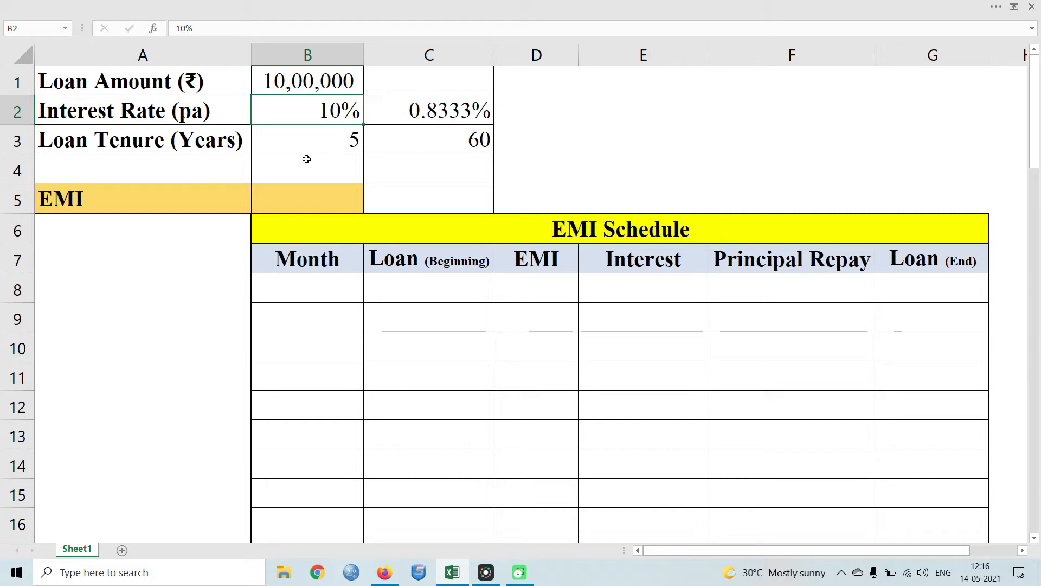
left_click(319, 141)
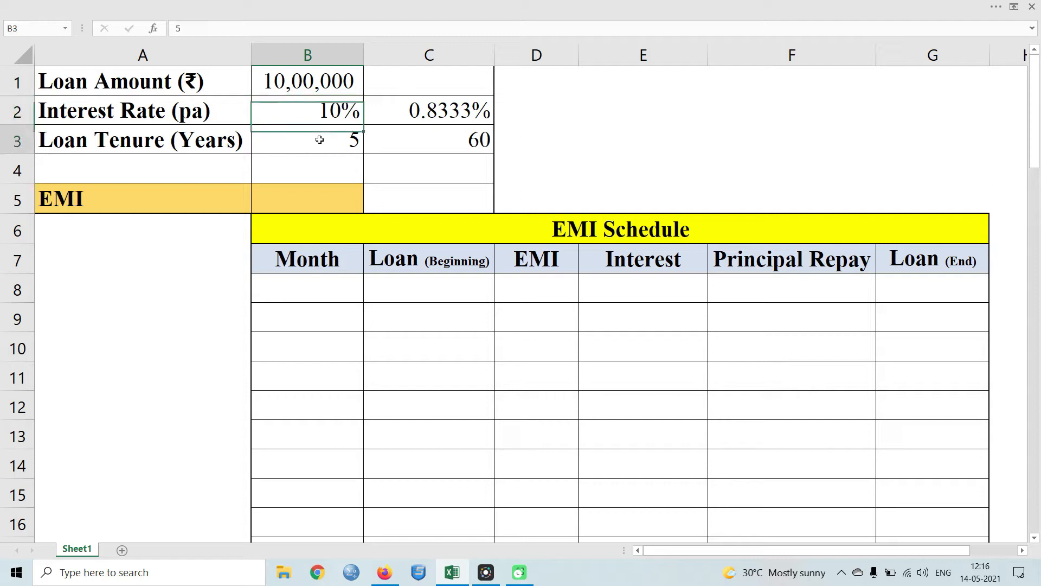
left_click(455, 144)
Start a PMT formula in the EMI cell B5 through the function arguments and set Rate to the monthly rate in C2.
left_click(319, 200)
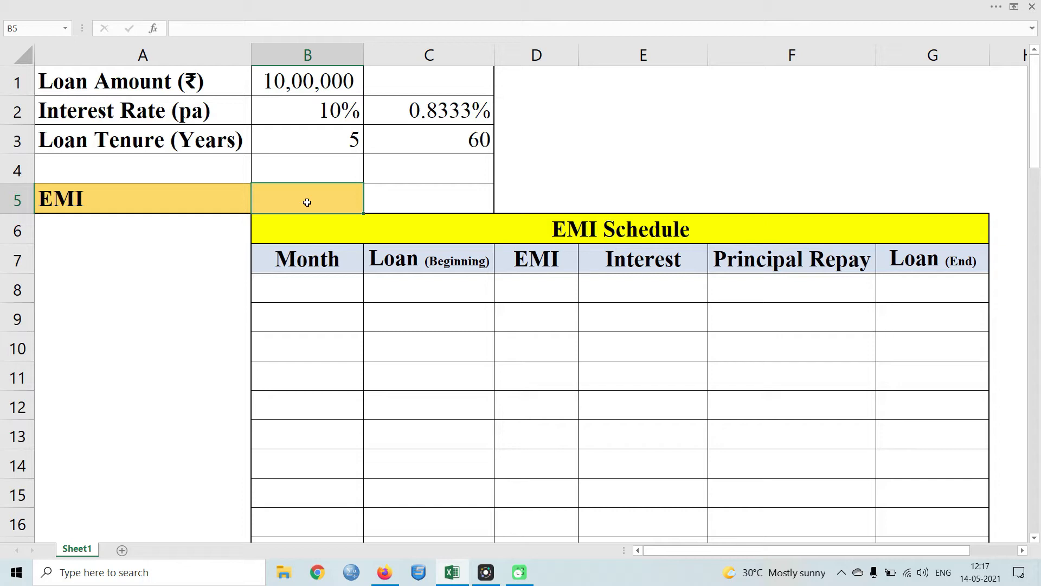
type("=")
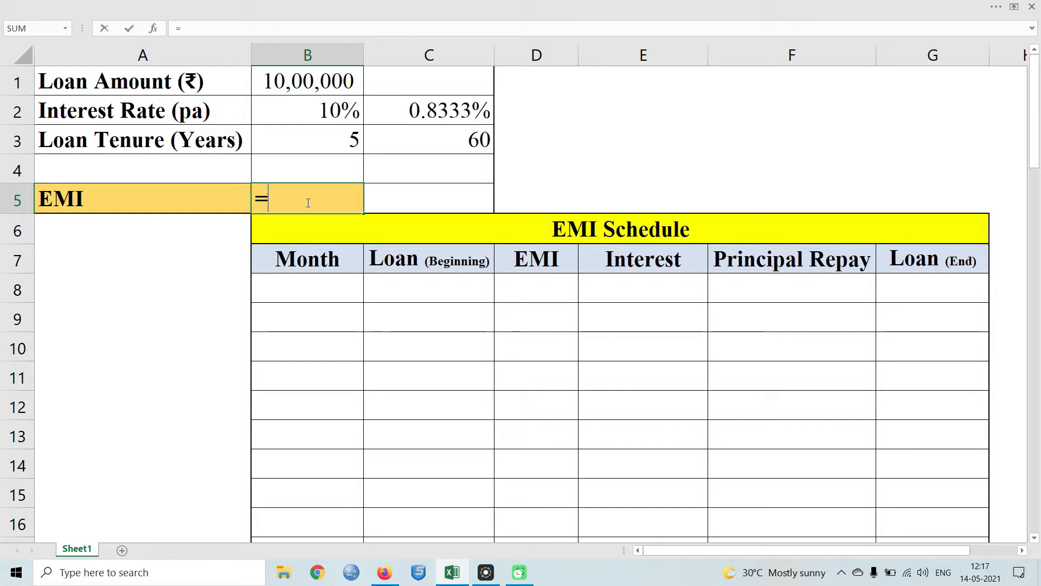
type("PMT")
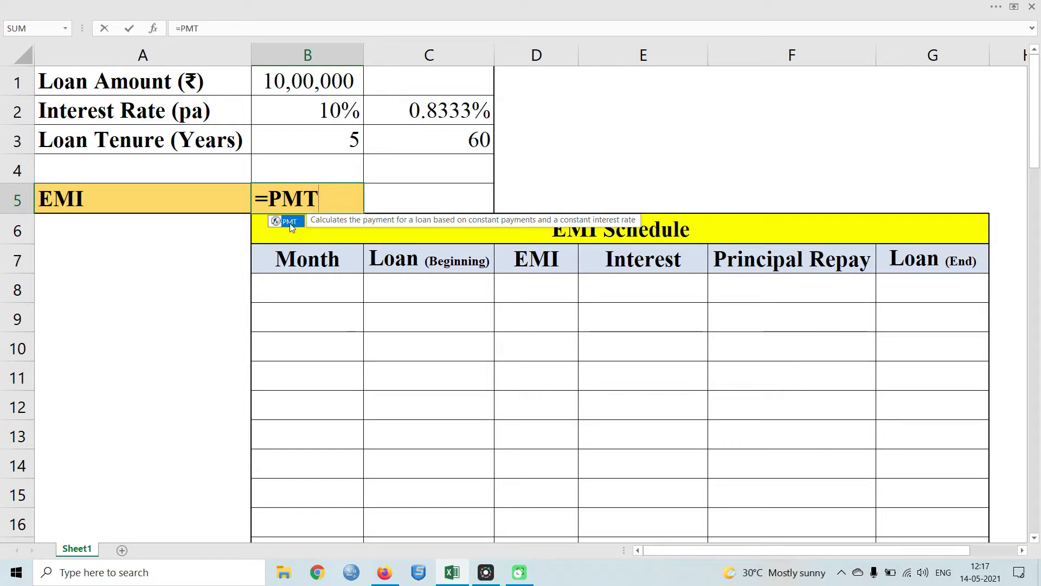
double_click(289, 223)
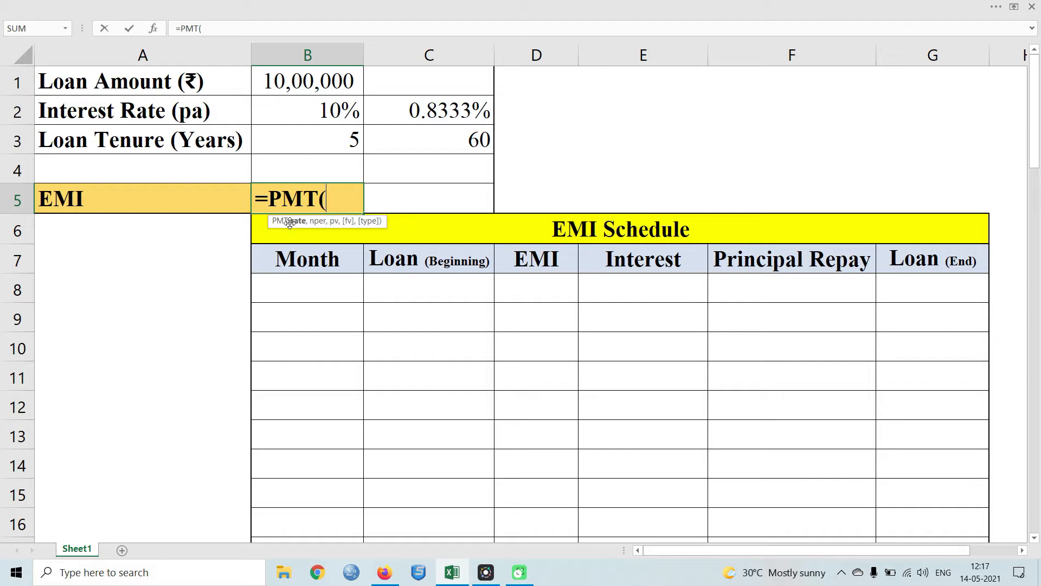
left_click(153, 28)
left_click_drag(808, 140, 823, 113)
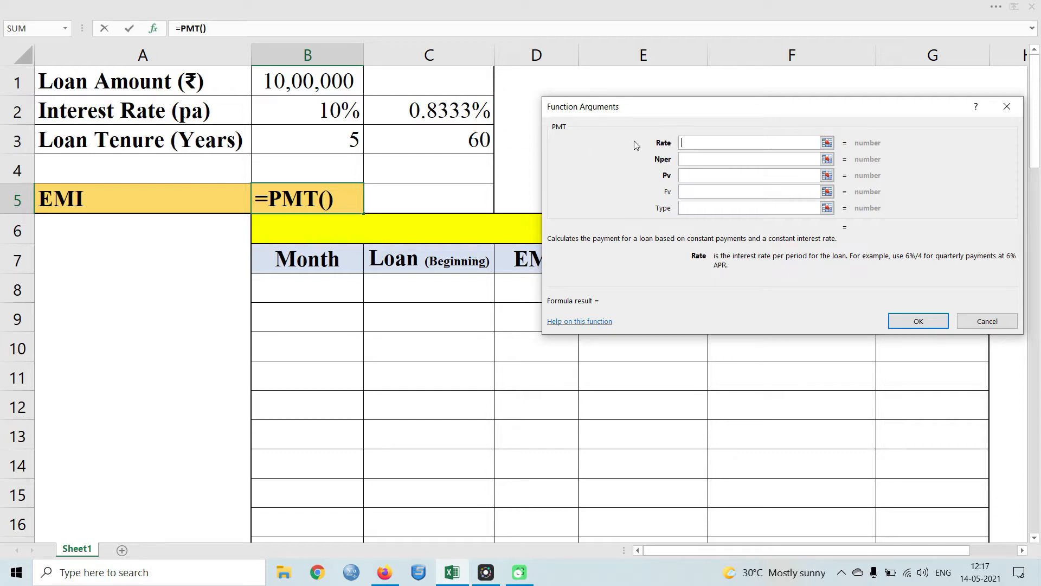
left_click(446, 114)
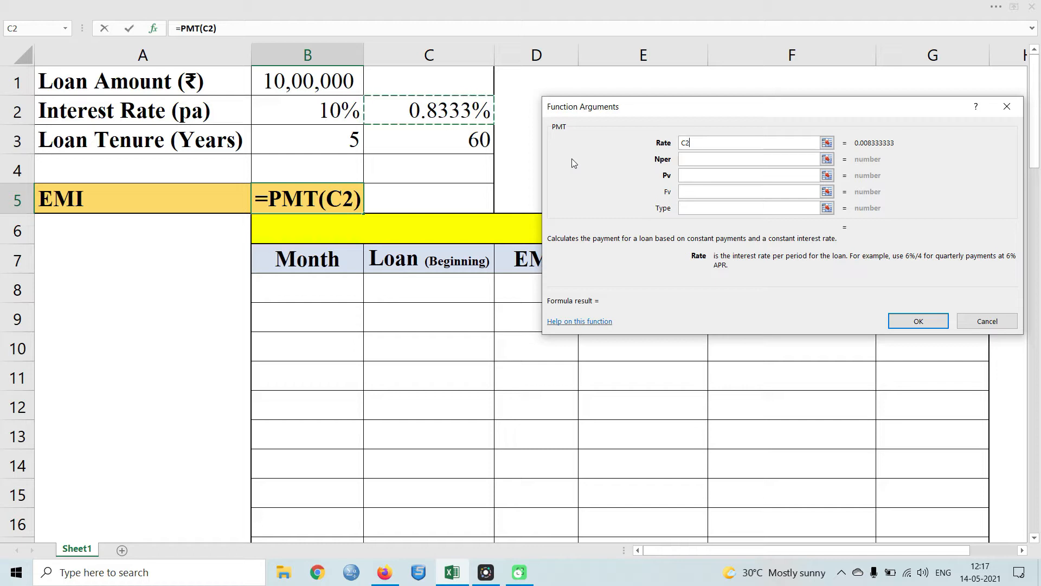
left_click(692, 161)
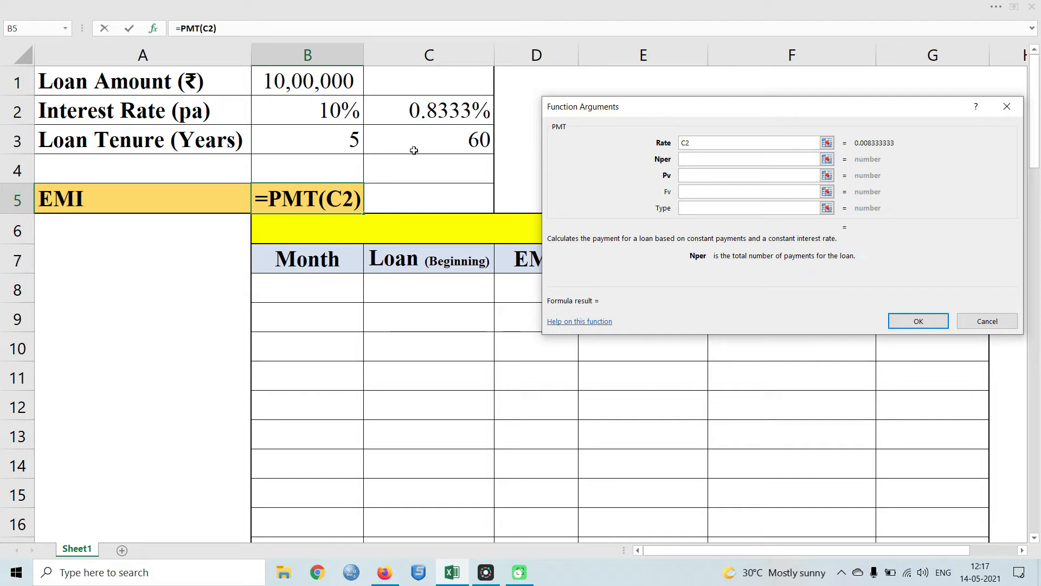
left_click(344, 144)
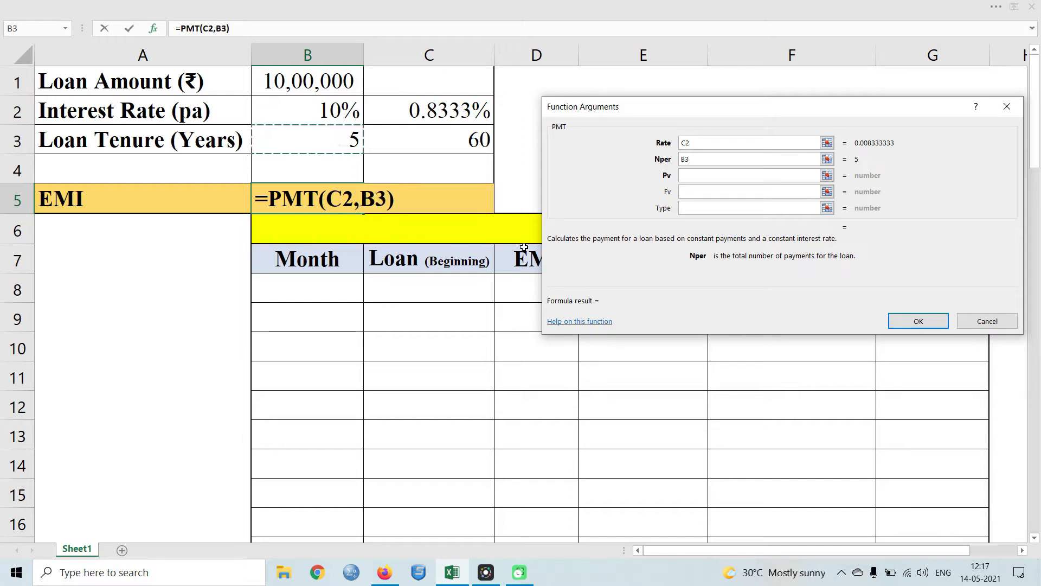
type("*12")
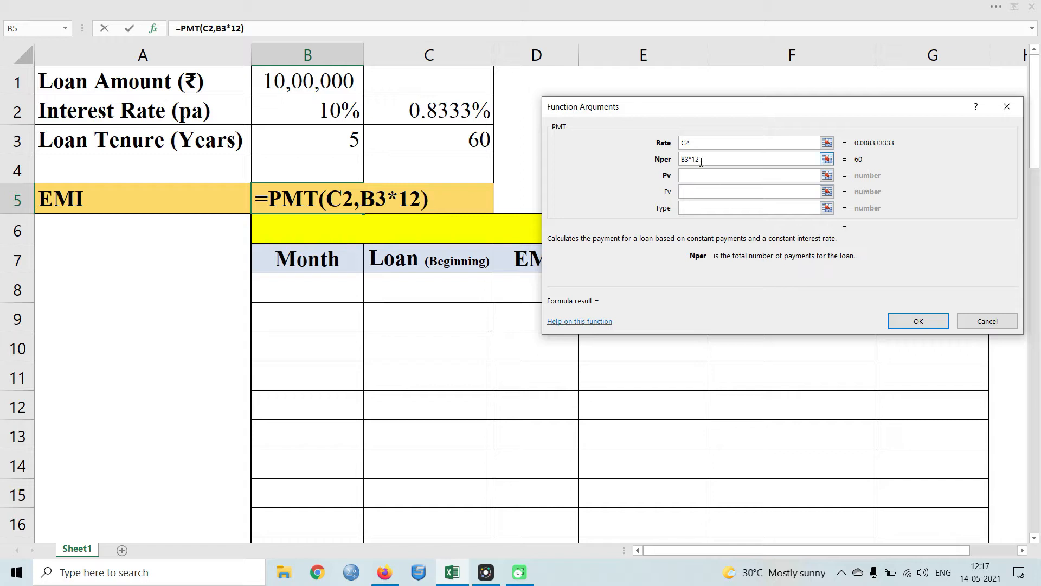
left_click_drag(701, 160, 654, 162)
key("BackSpace")
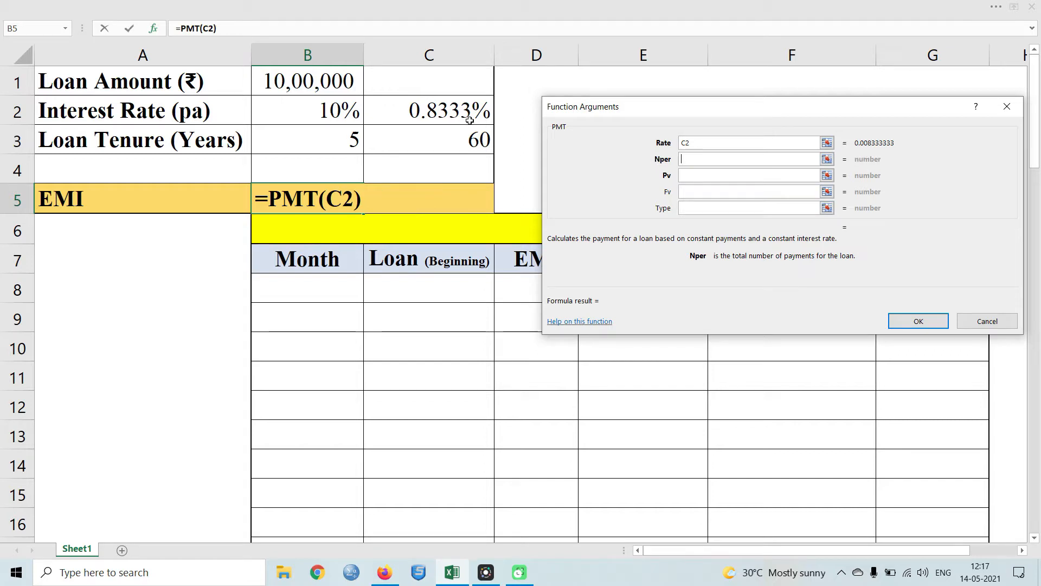
Complete the PMT formula with Nper as C3 and Pv as -B1.
left_click(462, 142)
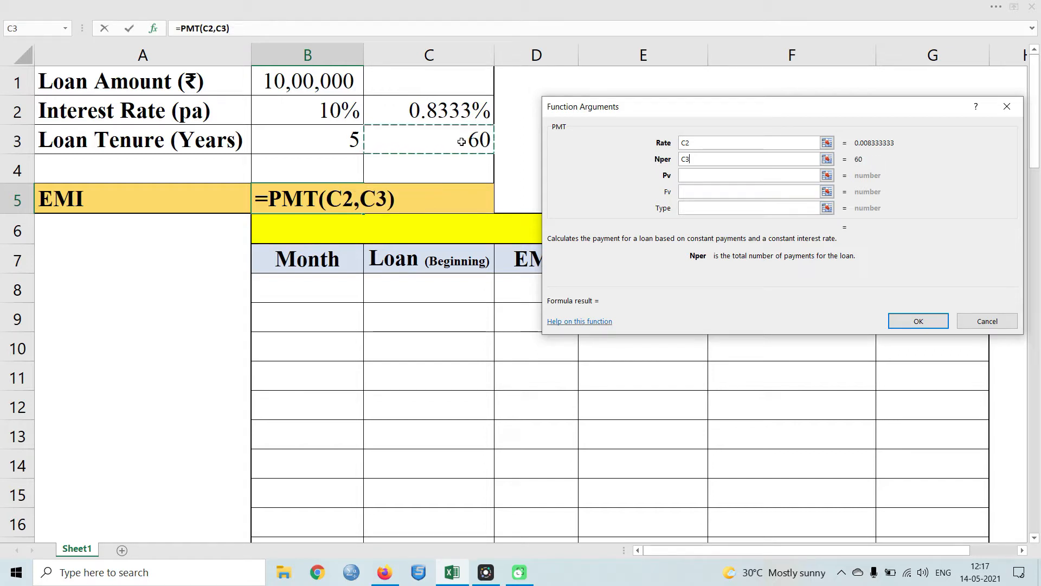
left_click(694, 176)
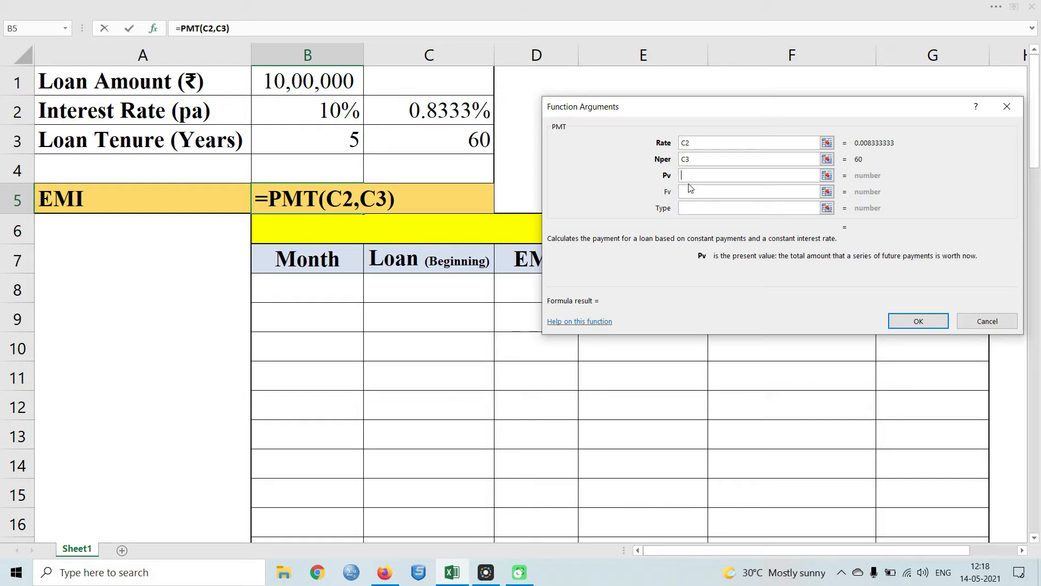
type("-")
left_click(303, 82)
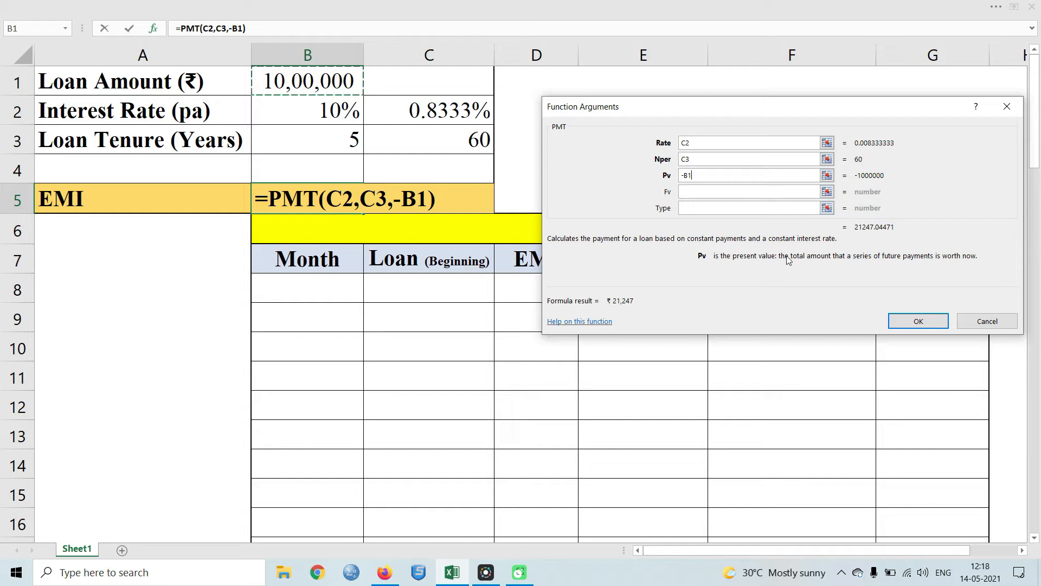
left_click(915, 323)
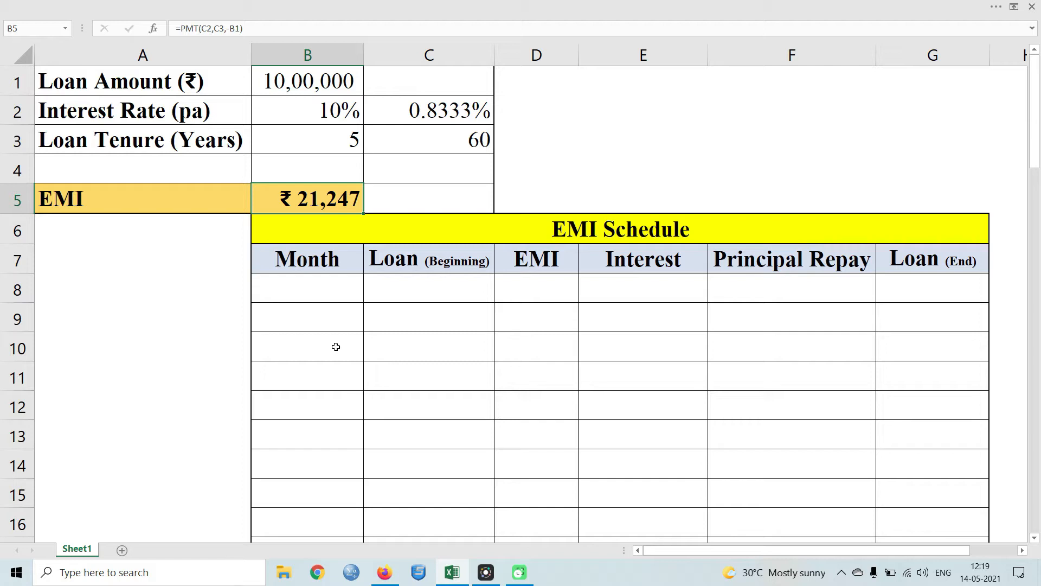
Enter 1 as the first month of the EMI schedule in B8.
left_click(321, 290)
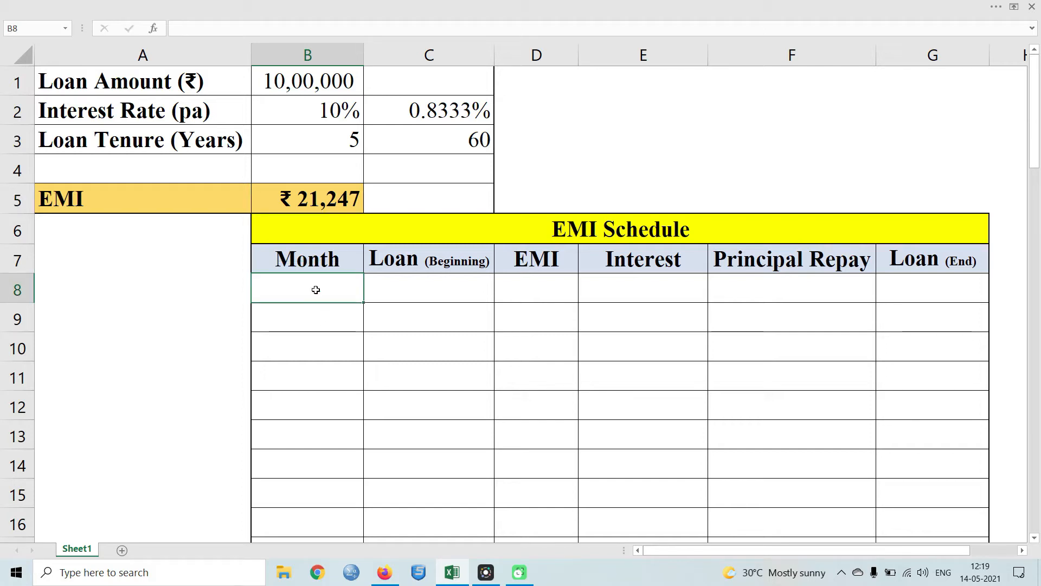
type("1")
left_click(307, 345)
Fill a linear series down the Month column from B8 with a stop value of 10.
left_click(328, 291)
left_click(1016, 7)
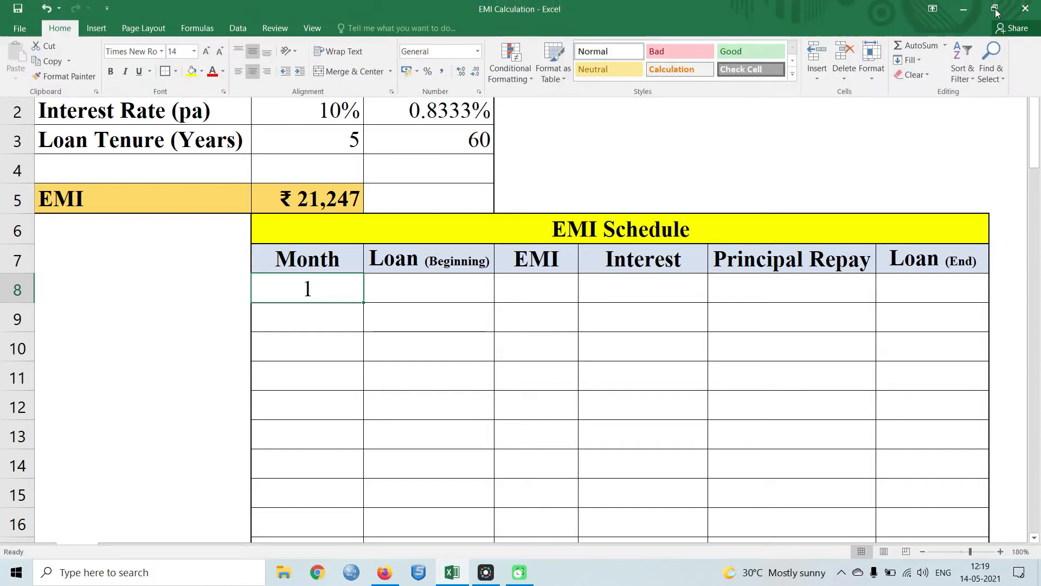
left_click(919, 62)
left_click(922, 163)
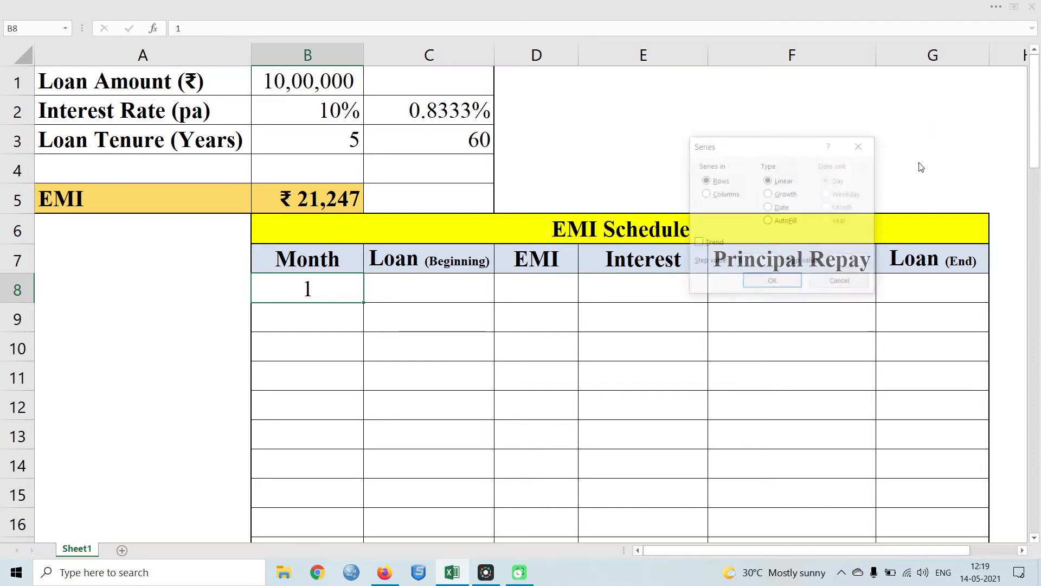
left_click(711, 195)
left_click(850, 262)
type("60")
left_click(772, 283)
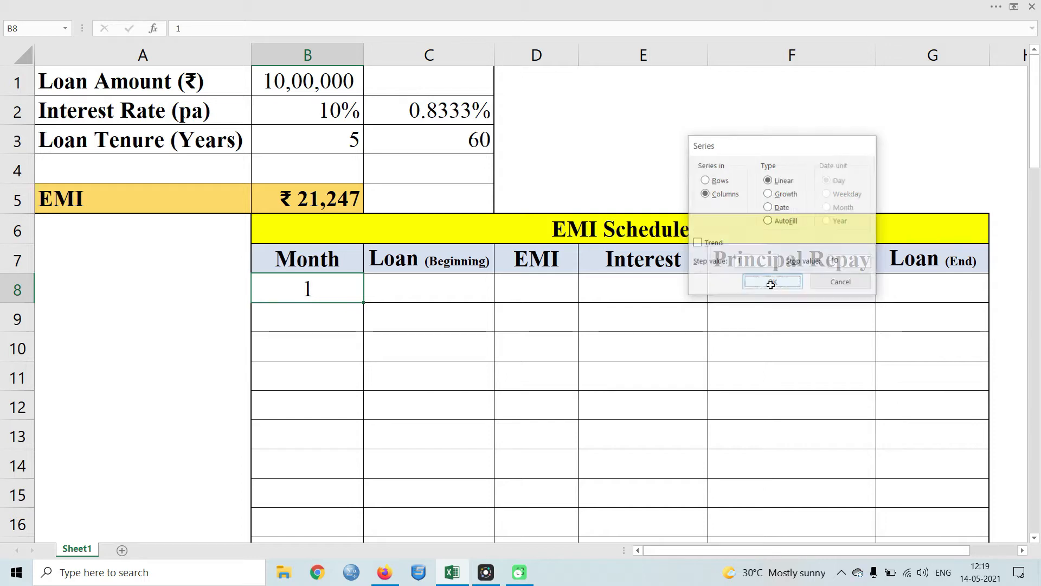
Link the first month's beginning loan in C8 to the loan amount in B1.
left_click(408, 300)
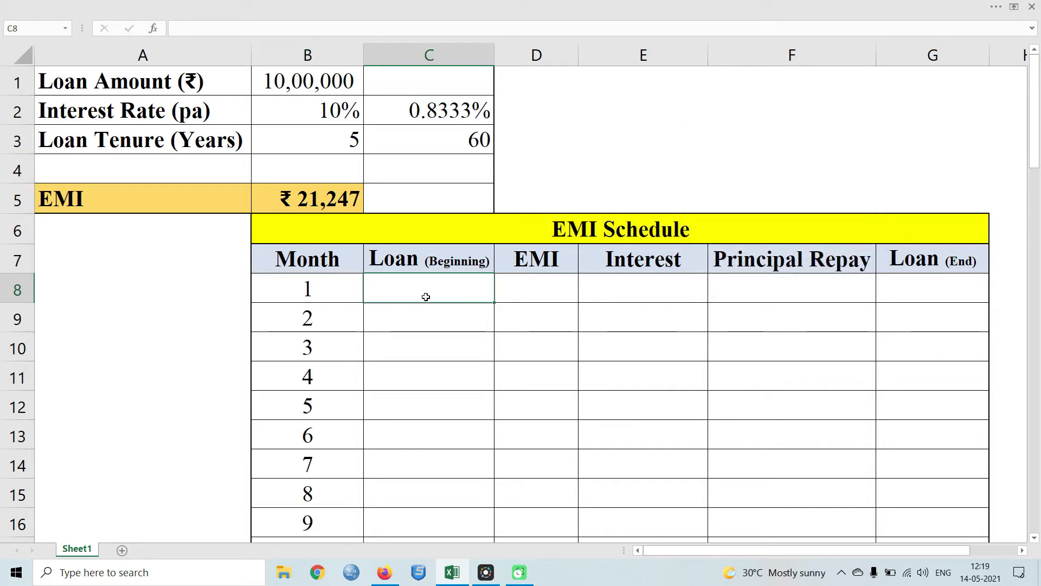
type("=")
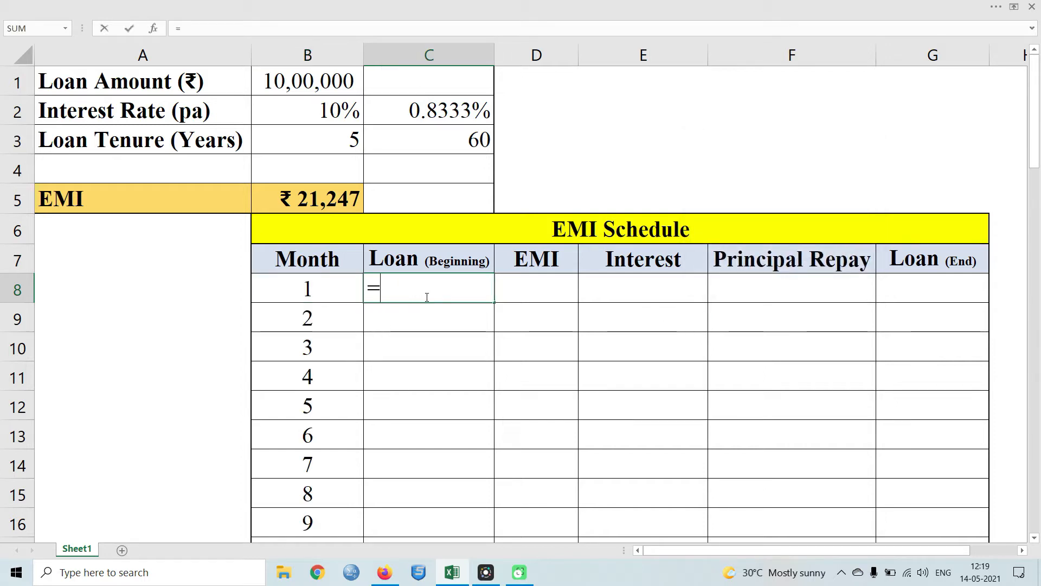
left_click(328, 93)
key("Return")
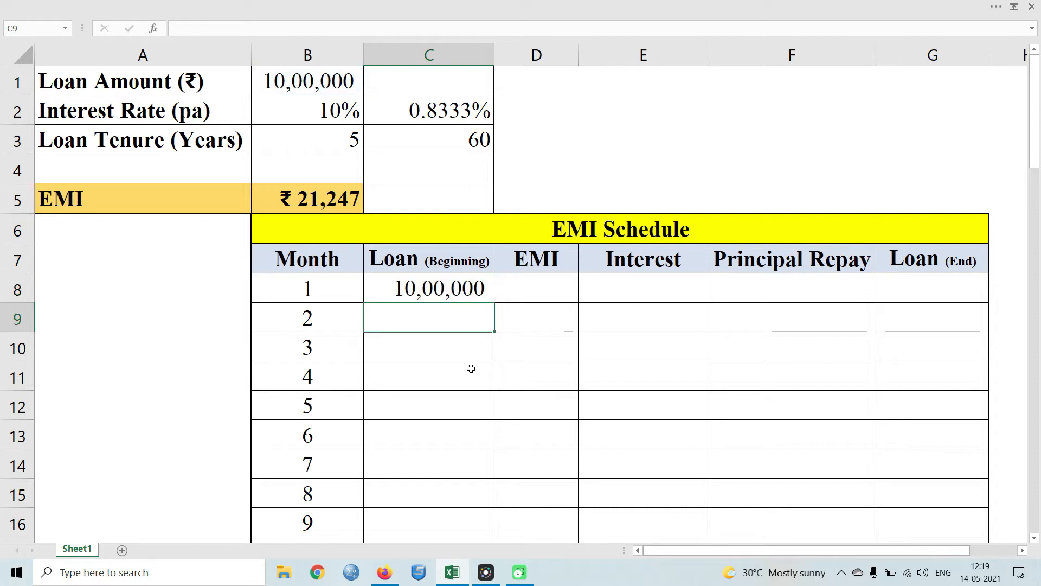
Enter =$B$5 as the first month's EMI in D8 and copy it down the EMI column to row 67.
left_click(529, 291)
type("=")
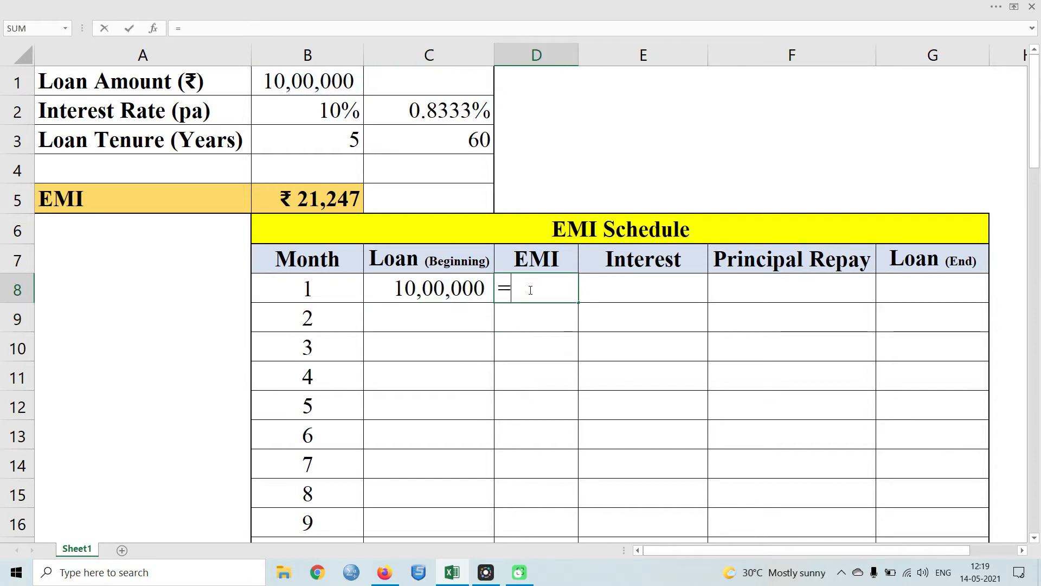
left_click(321, 204)
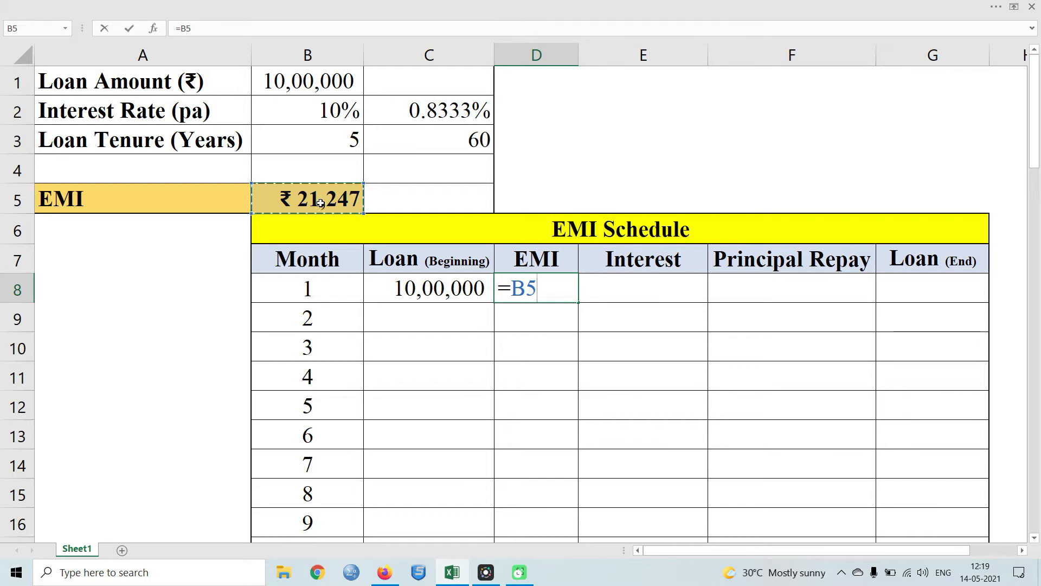
key("F4")
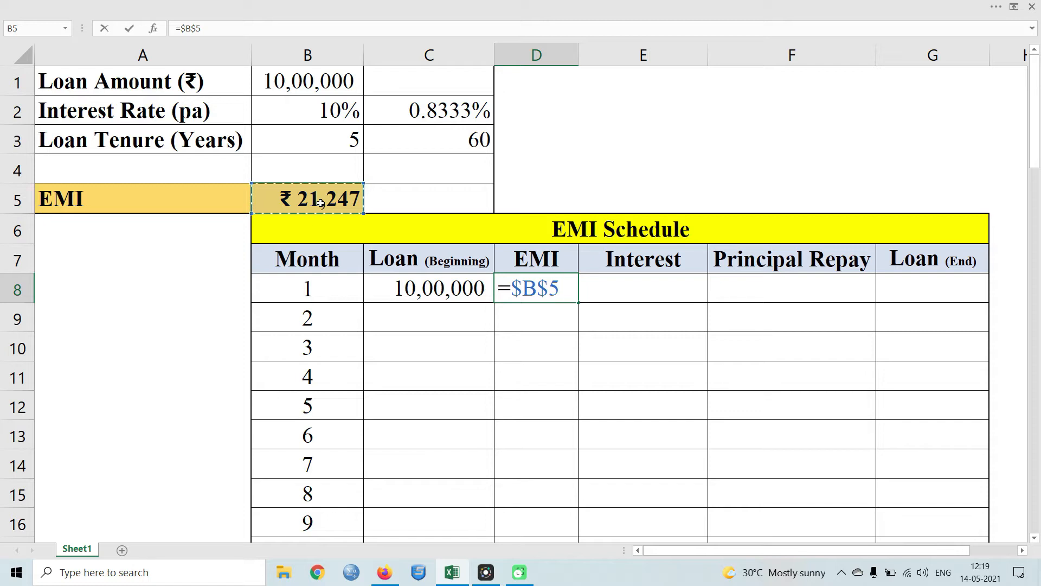
key("Return")
left_click(529, 291)
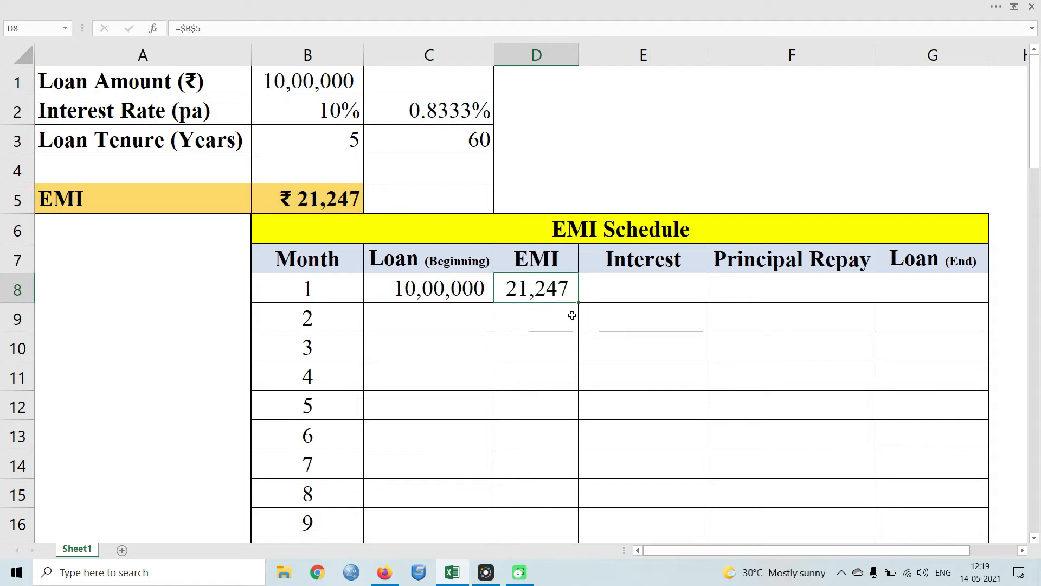
left_click_drag(578, 302, 564, 513)
Extend the month numbering in column B from months 7 to 10 down to month 60 in row 67.
scroll(518, 194, "up", 17)
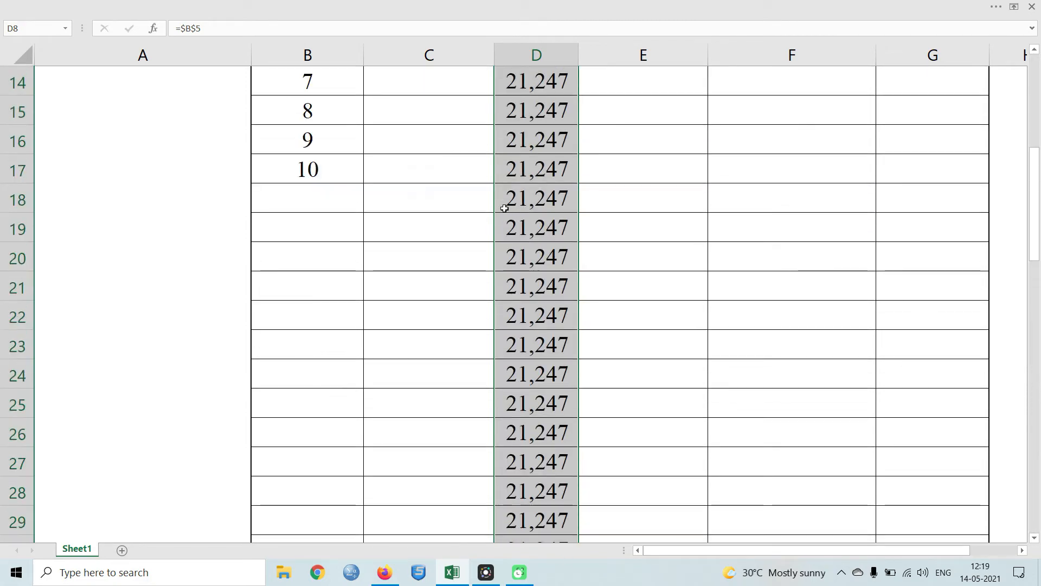
left_click(308, 387)
scroll(310, 393, "down", 2)
left_click_drag(308, 285, 342, 374)
mouse_move(369, 423)
left_mouse_down()
mouse_move(372, 512)
mouse_move(360, 535)
mouse_move(359, 523)
left_mouse_up()
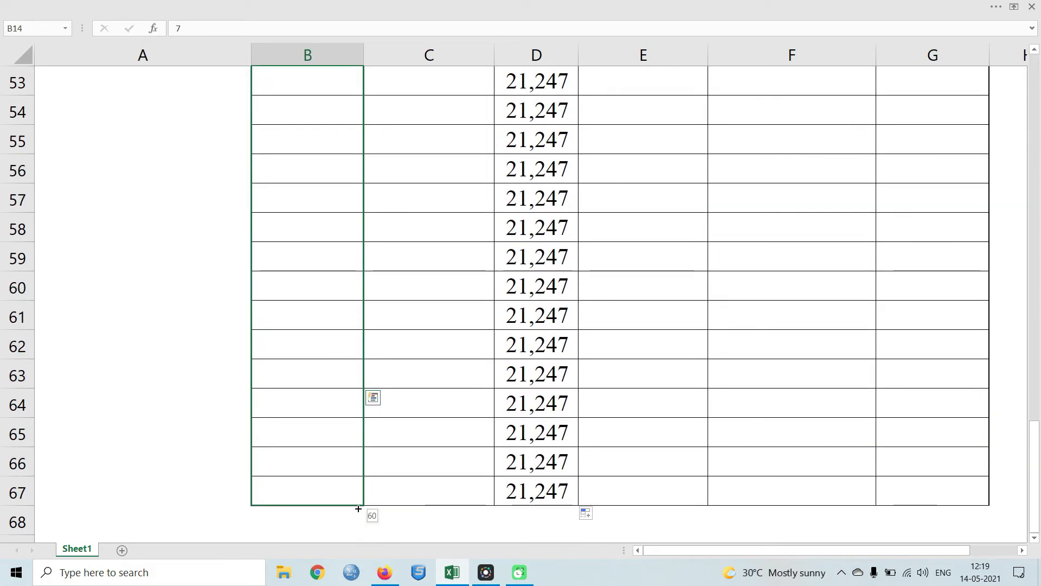
scroll(442, 330, "up", 7)
scroll(443, 323, "up", 10)
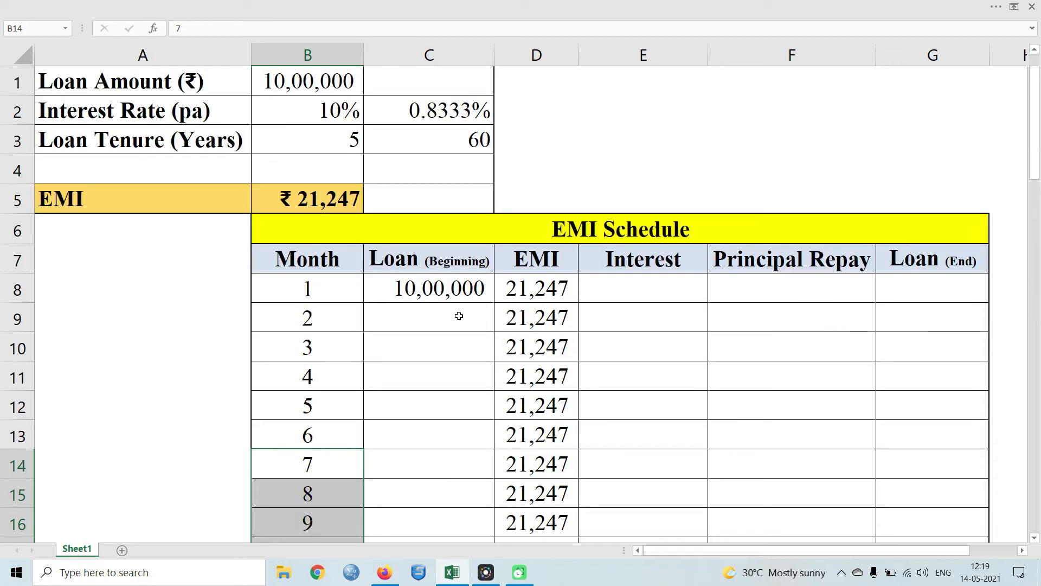
left_click(572, 335)
left_click(626, 298)
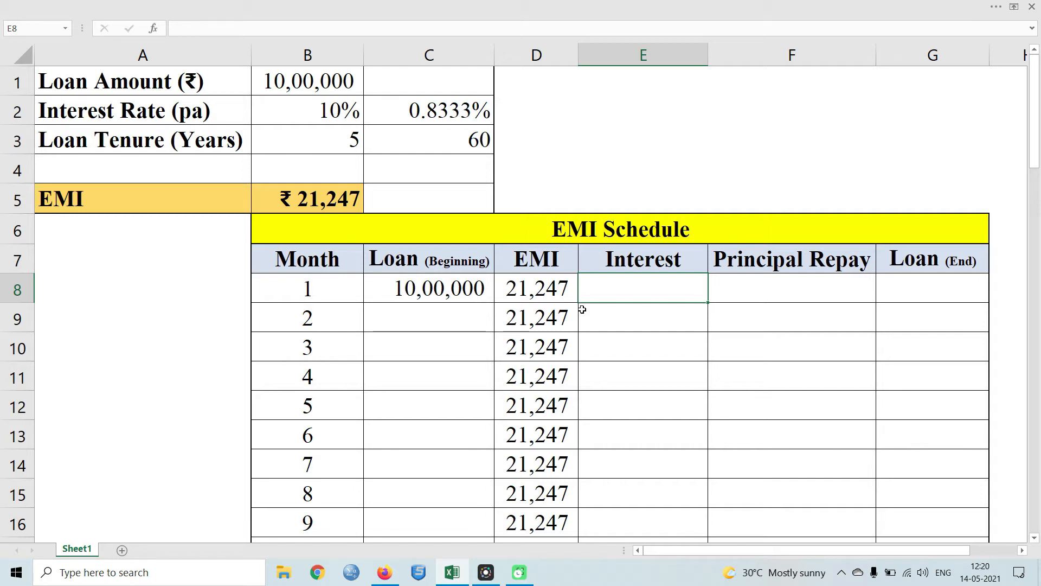
left_click(543, 293)
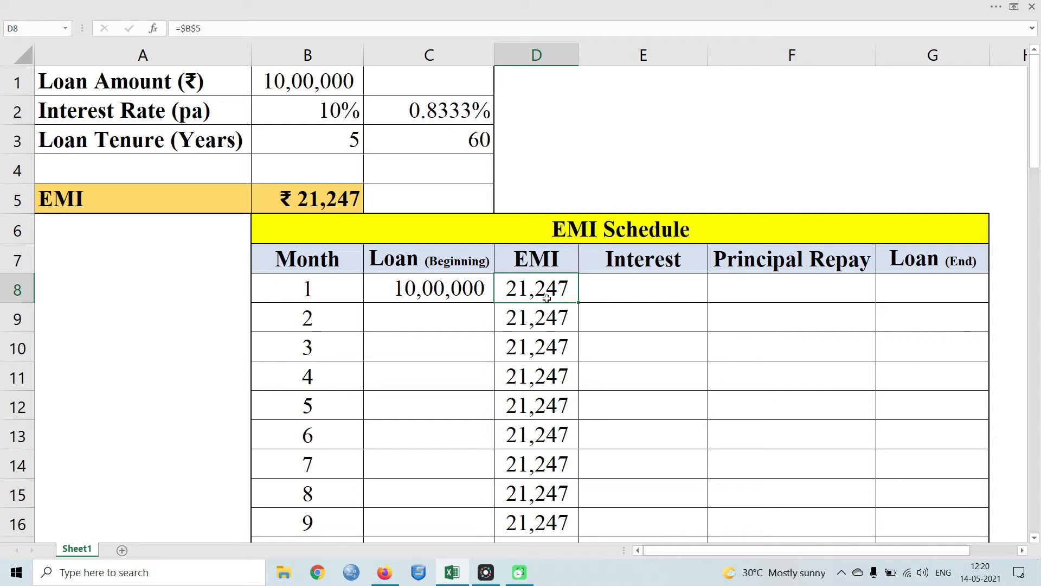
left_click(759, 291)
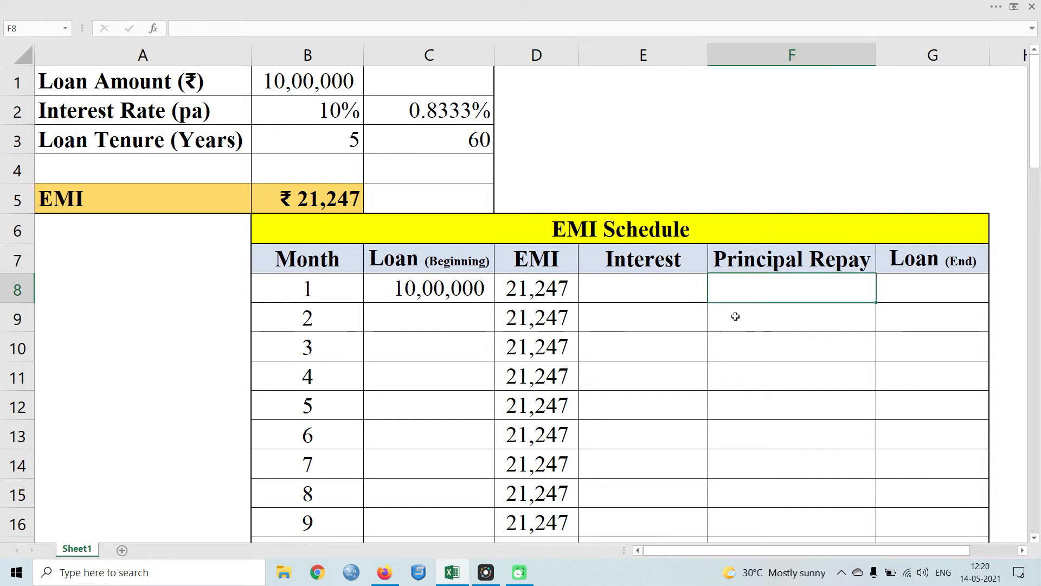
left_click(657, 293)
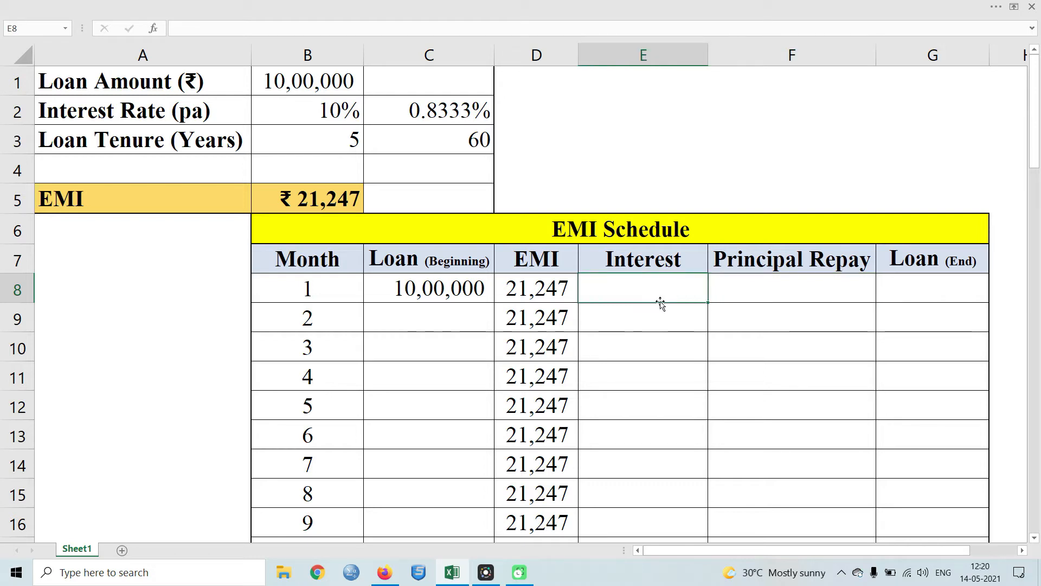
Calculate the first month's interest in E8 with the formula =C8*$C$2.
type("=")
left_click(457, 293)
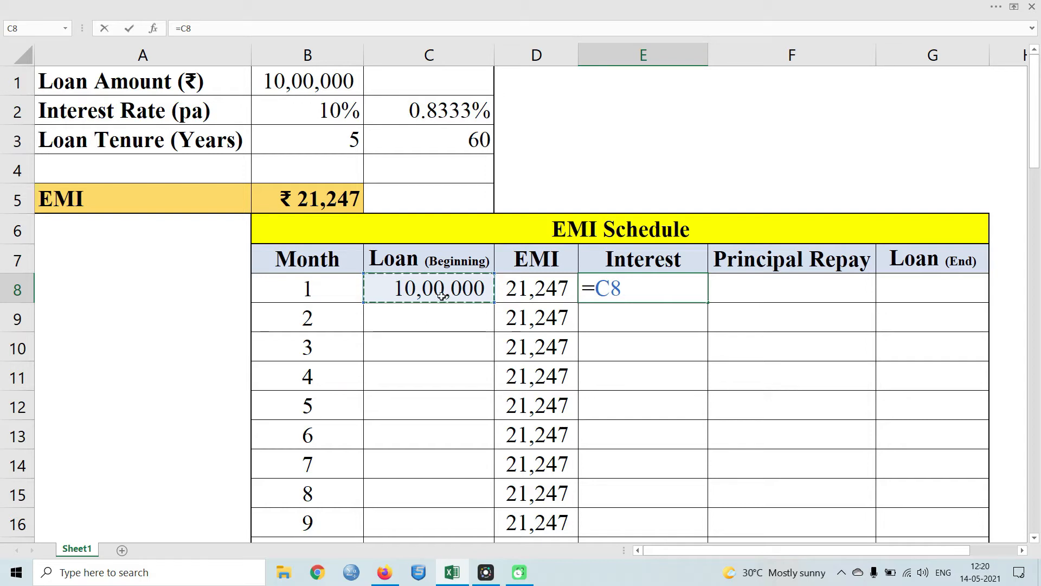
type("*")
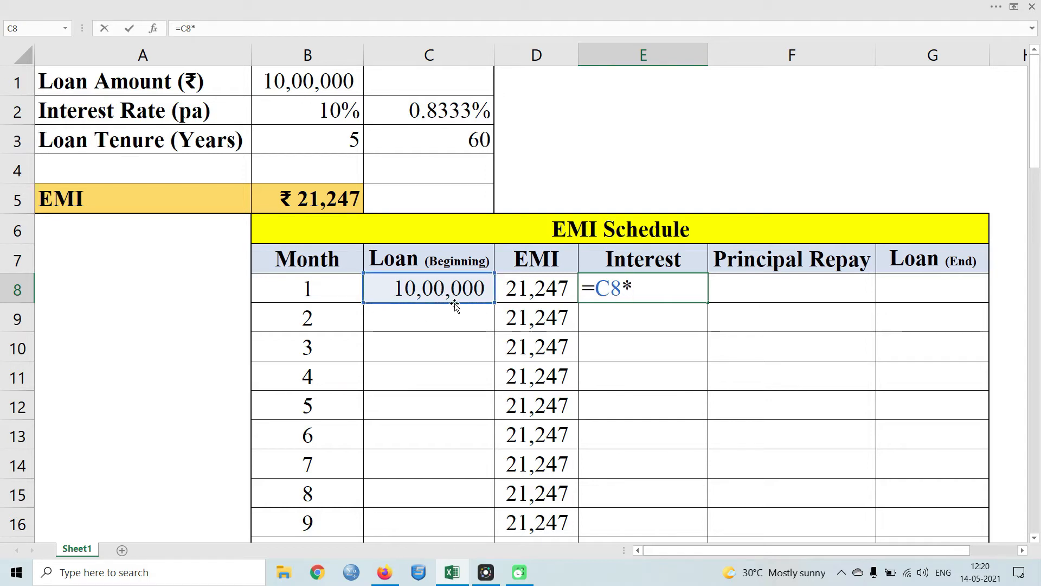
left_click(426, 122)
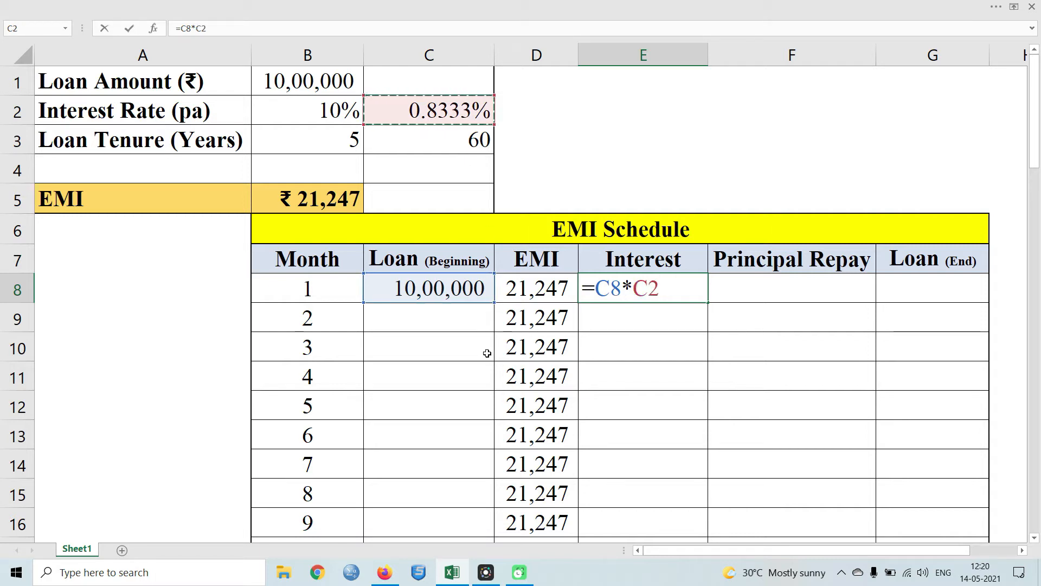
key("F4")
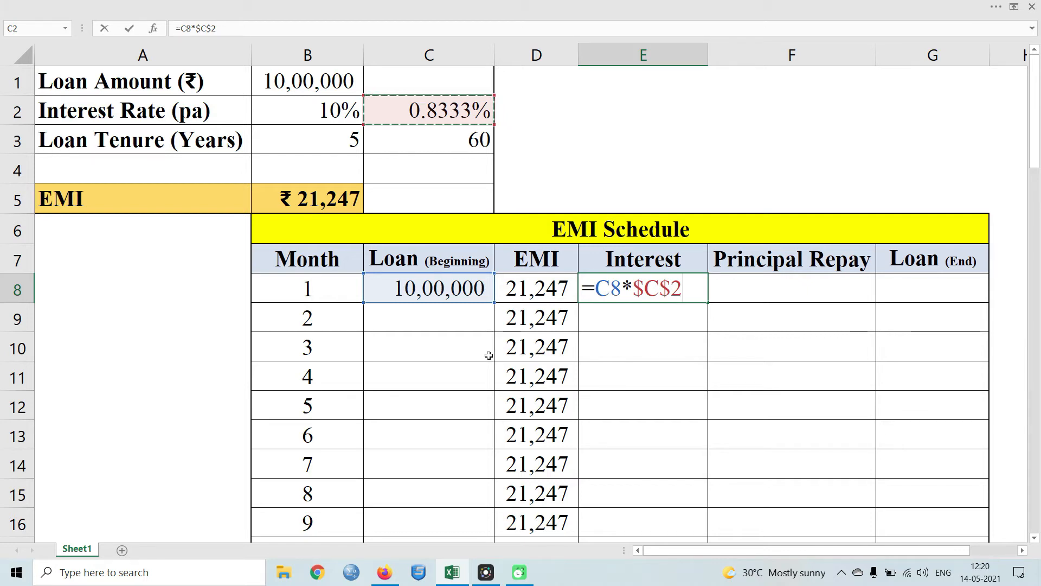
key("Return")
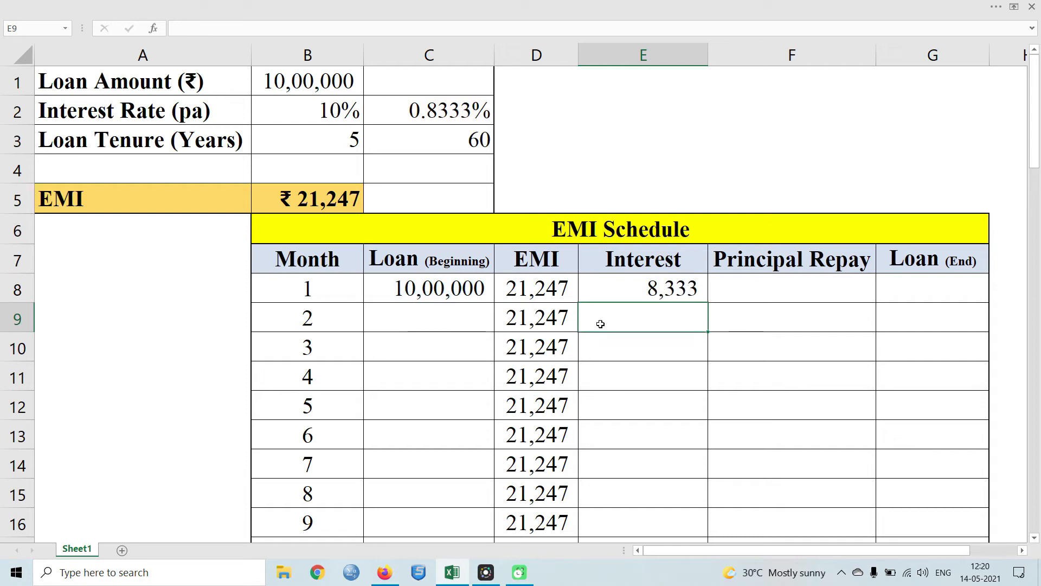
left_click(647, 293)
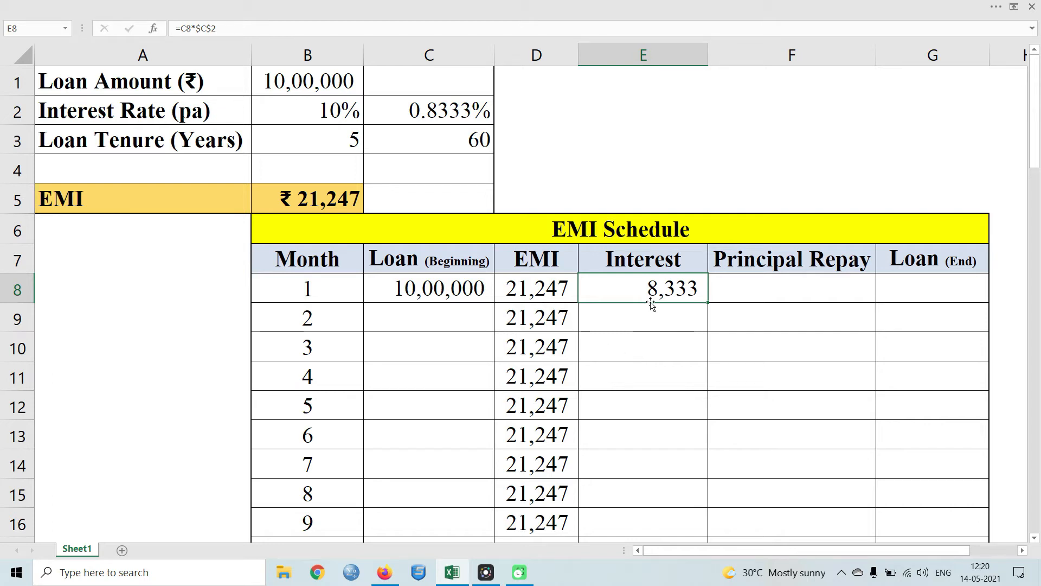
Calculate the first month's principal repayment in F8 with the formula =D8-E8.
left_click(755, 283)
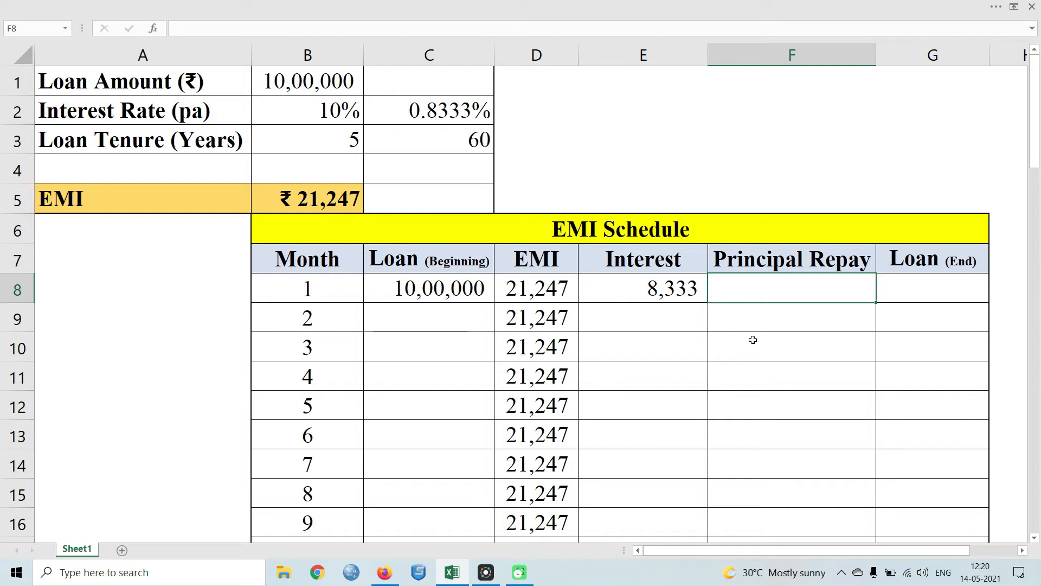
type("=")
left_click(539, 289)
type("-")
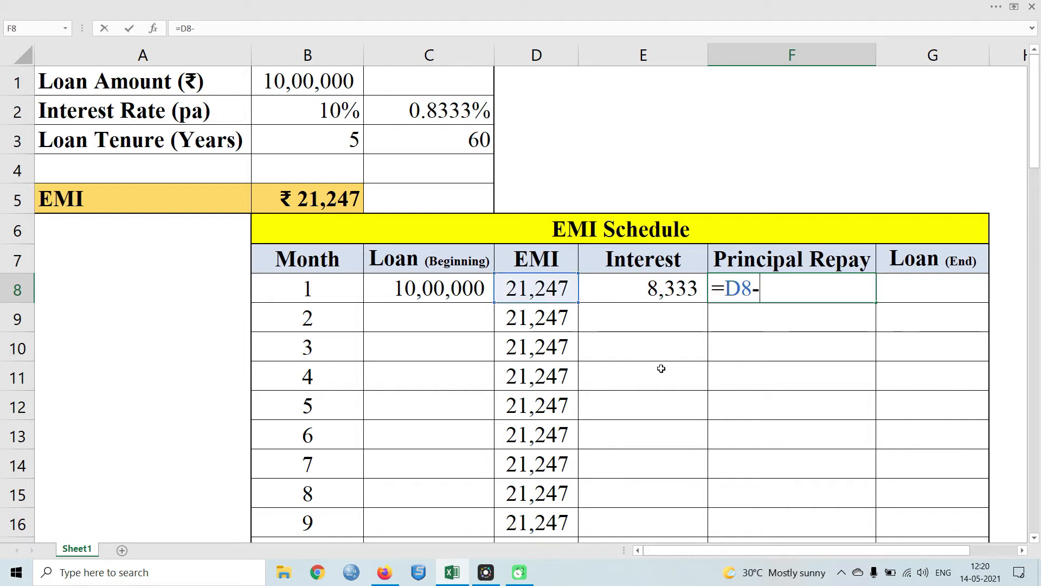
left_click(671, 289)
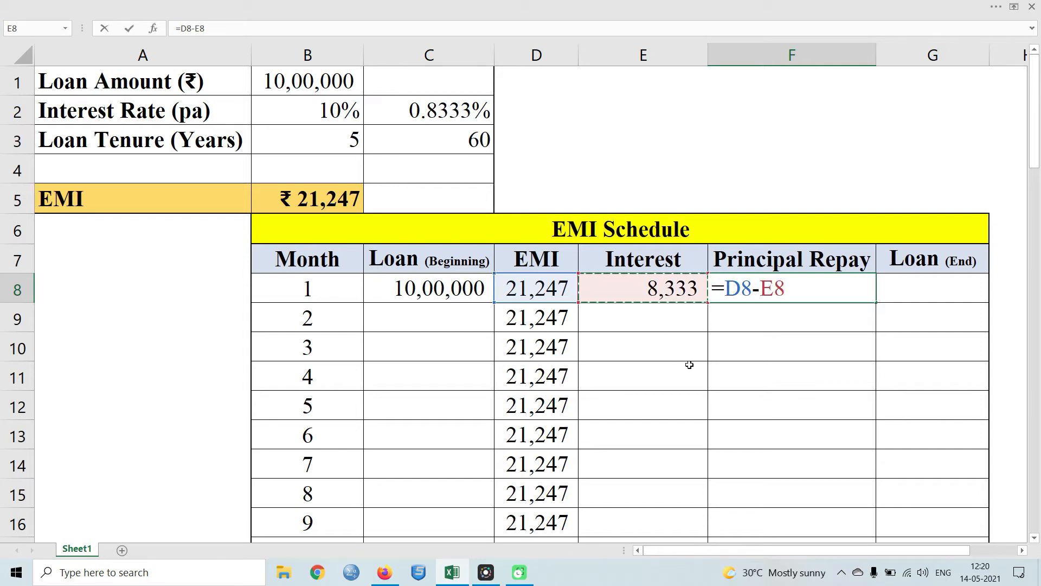
key("Return")
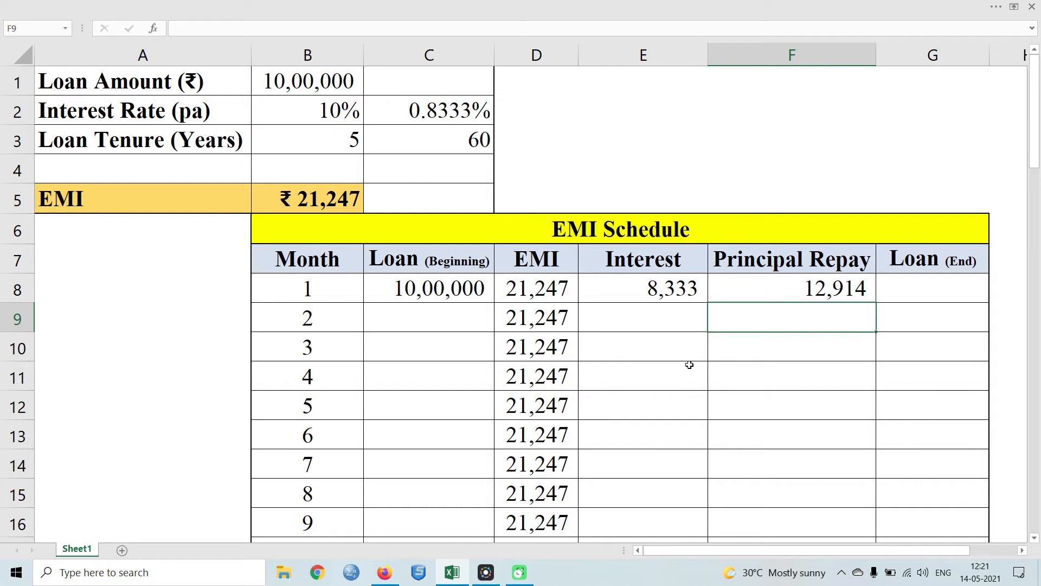
Calculate the first month's ending loan balance in G8 with the formula =C8-F8.
left_click(926, 294)
type("=")
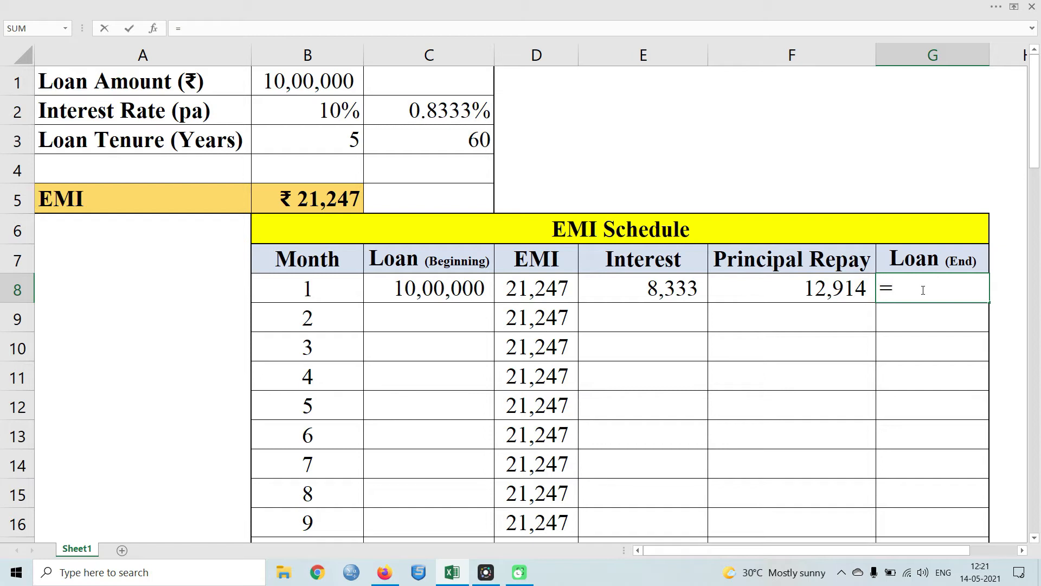
left_click(464, 291)
type("-")
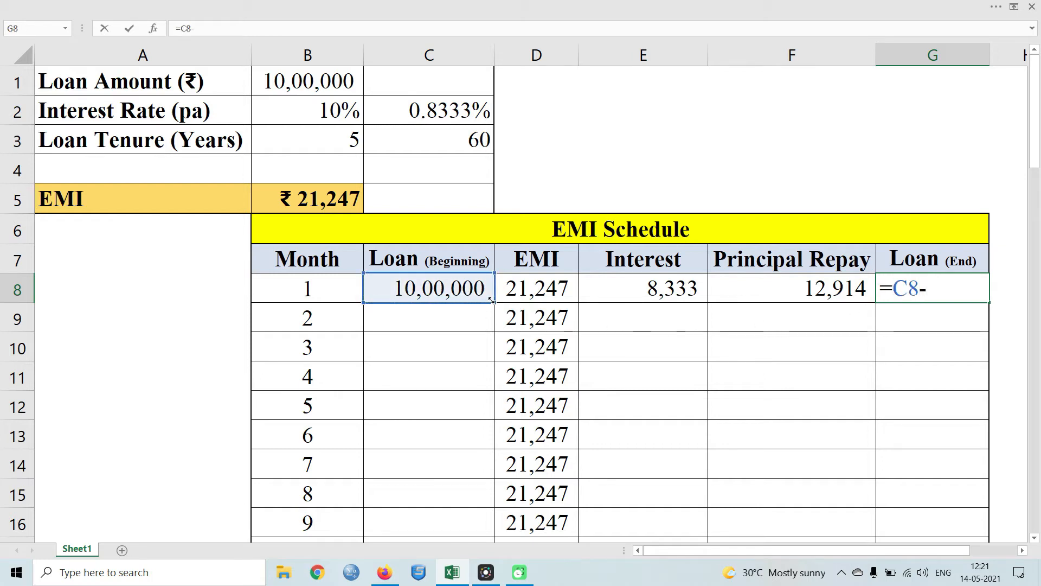
left_click(825, 287)
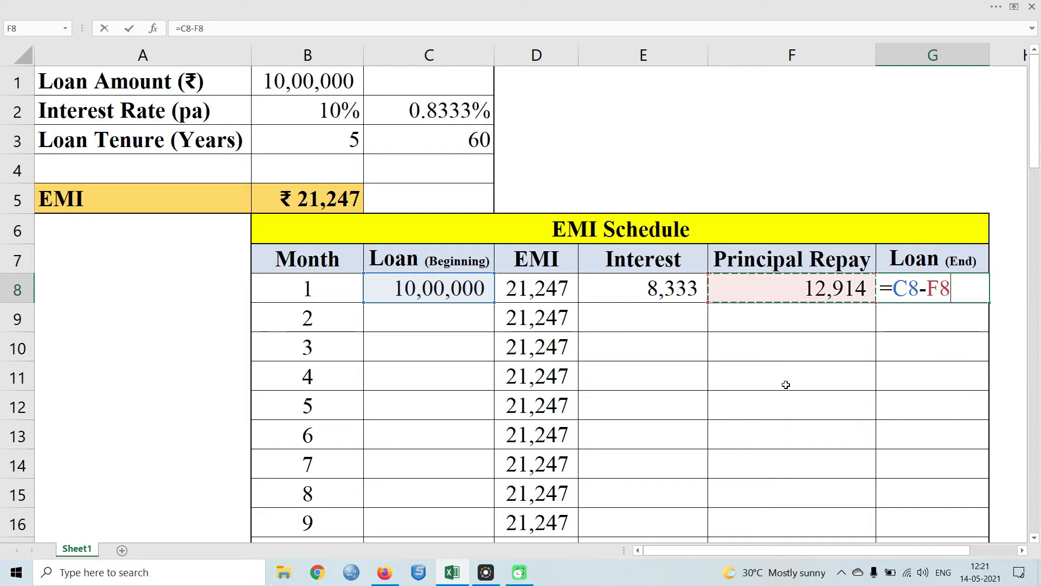
key("Return")
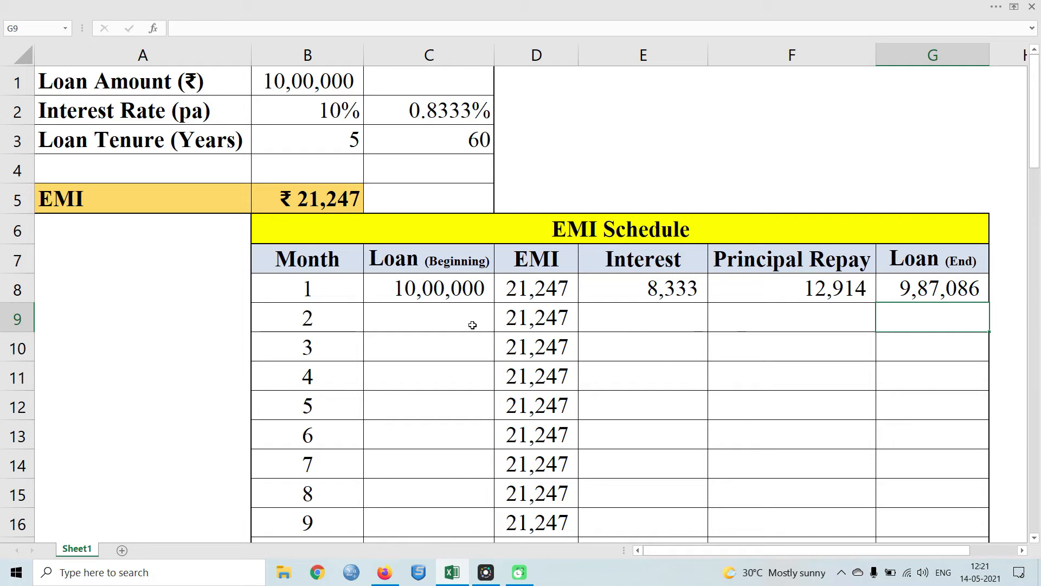
Link the second month's beginning loan in C9 to the ending loan with =G8 and copy it down to row 67.
left_click(444, 319)
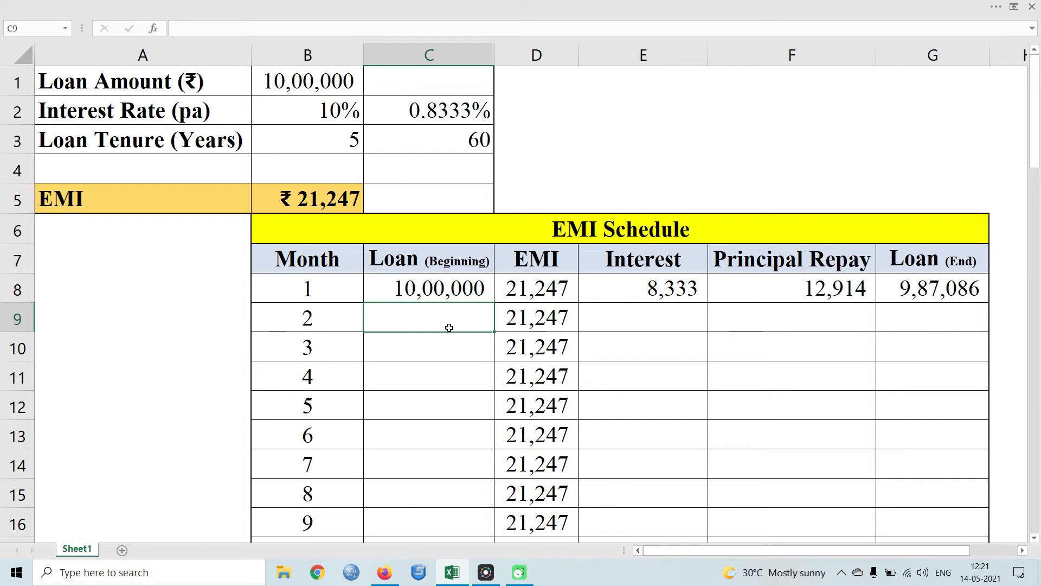
type("=")
left_click(920, 289)
key("Return")
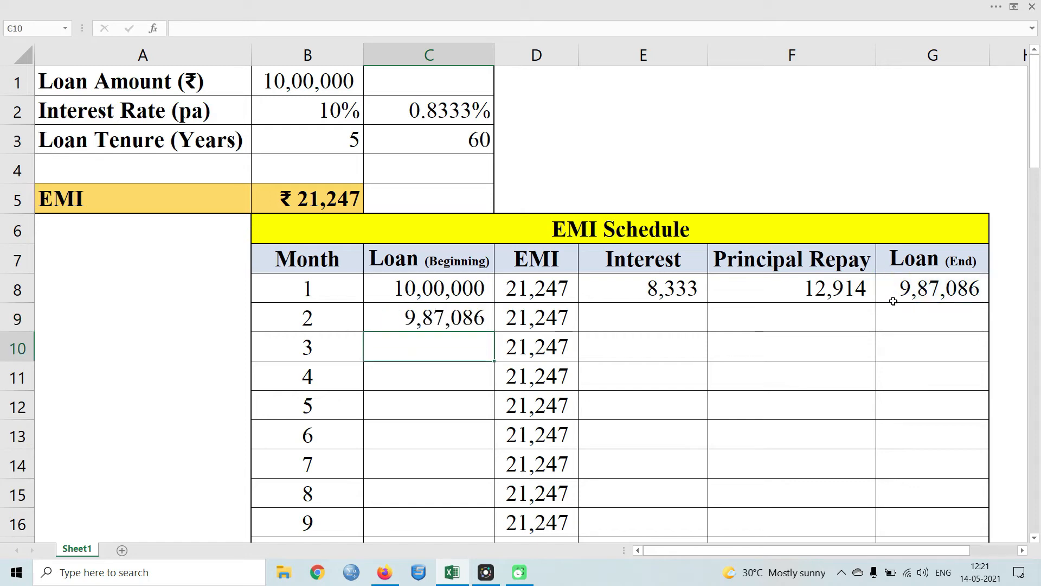
left_click(470, 325)
left_click(626, 324)
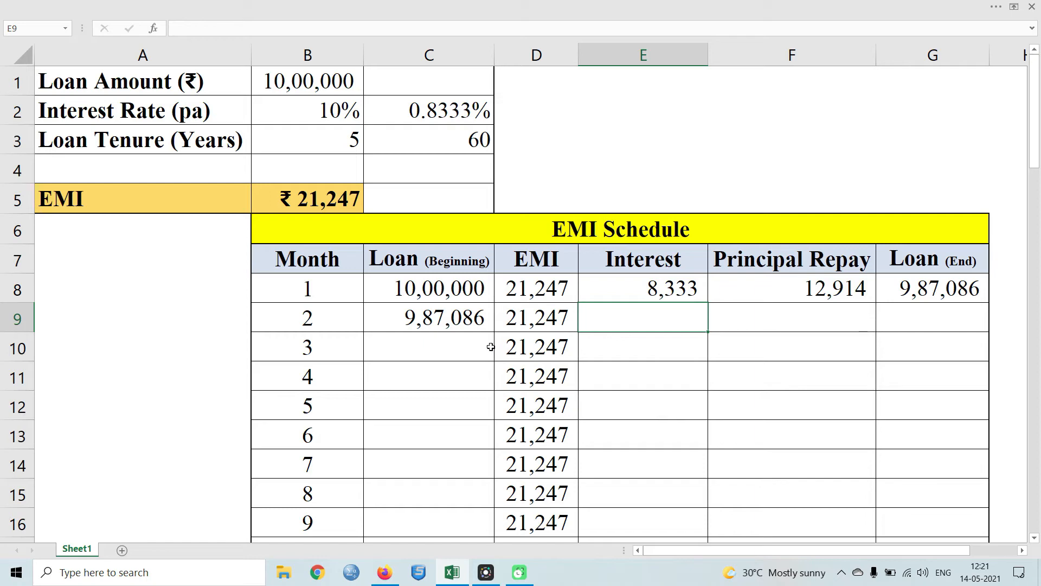
left_click(462, 324)
mouse_move(494, 334)
left_mouse_down()
mouse_move(478, 545)
mouse_move(477, 497)
left_mouse_up()
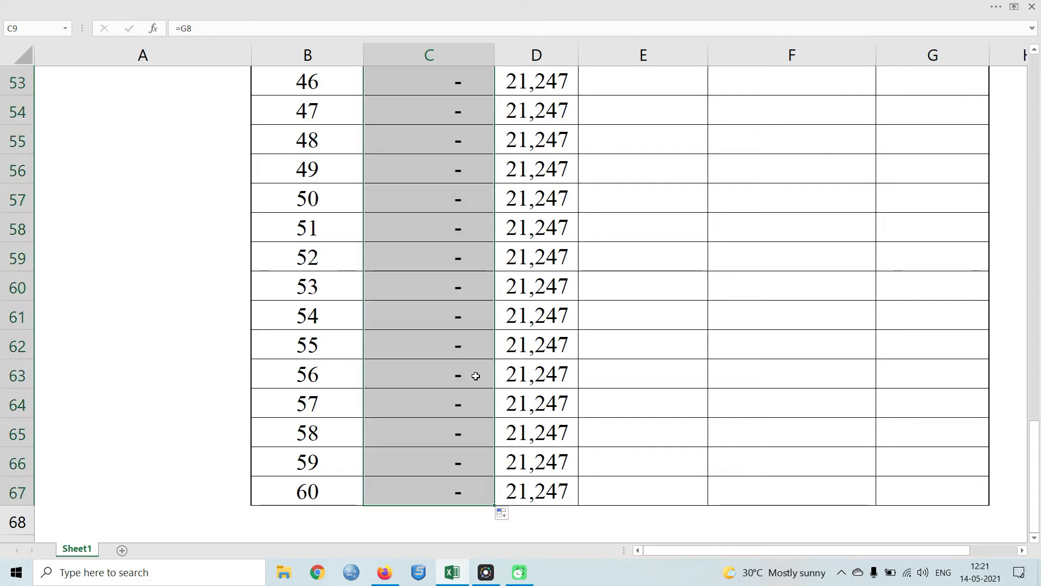
scroll(476, 376, "up", 17)
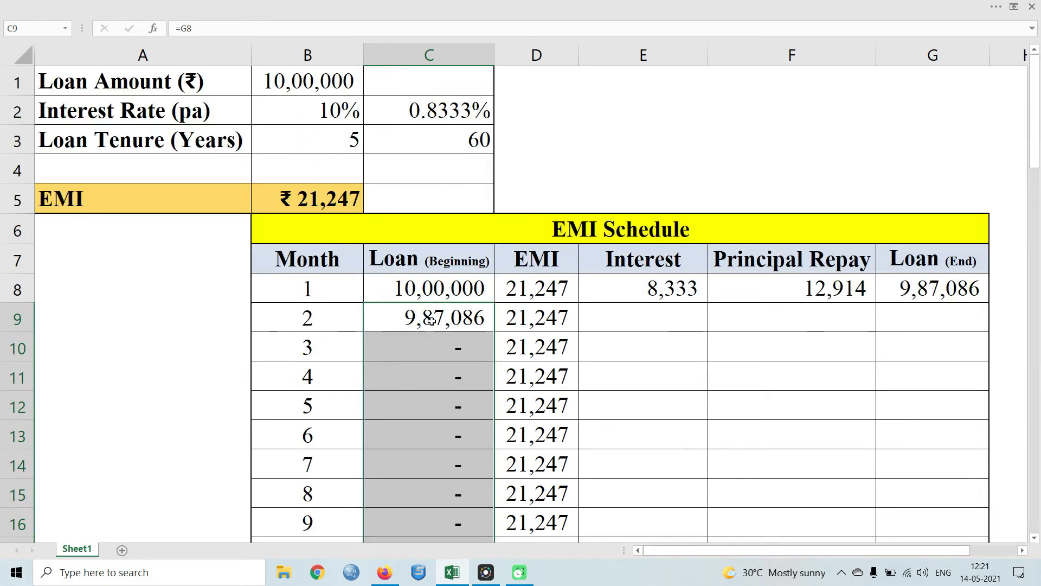
Fill the interest, principal repayment and ending loan formulas from row 8 into E9:G9 and copy them down to row 67.
left_click(599, 320)
left_click_drag(644, 316, 906, 316)
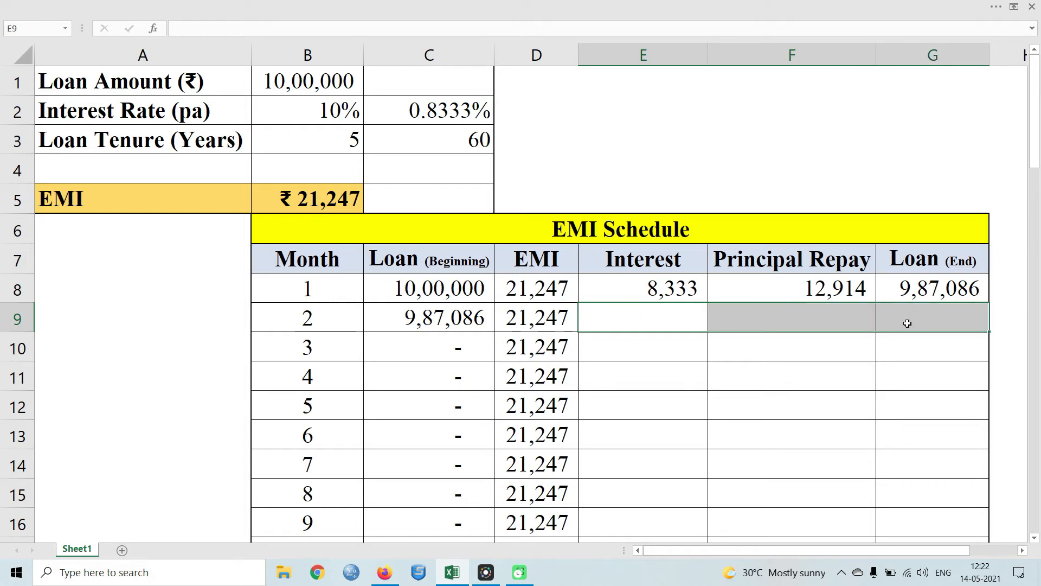
key("ctrl+d")
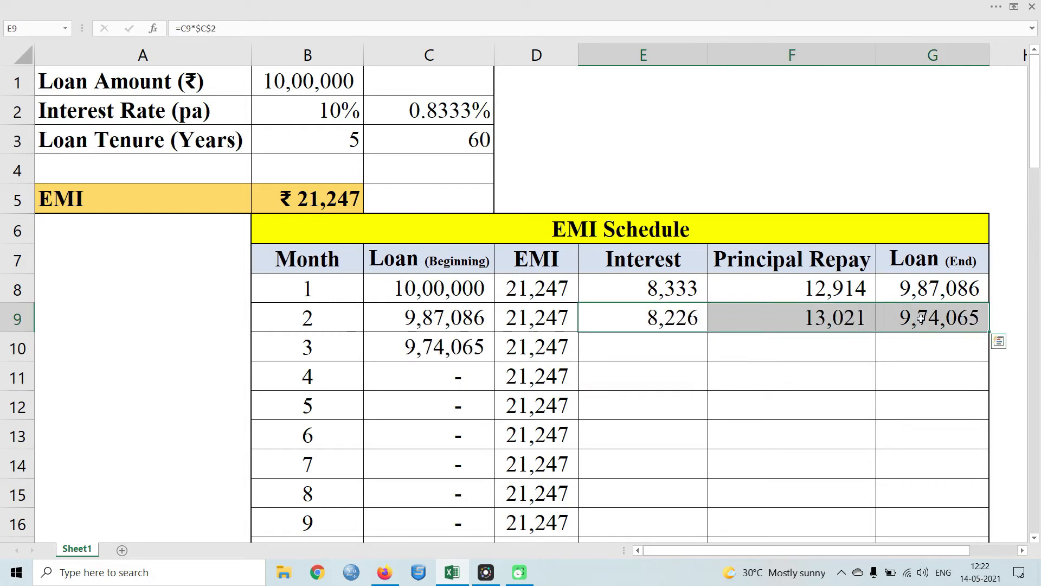
left_click_drag(989, 332, 934, 476)
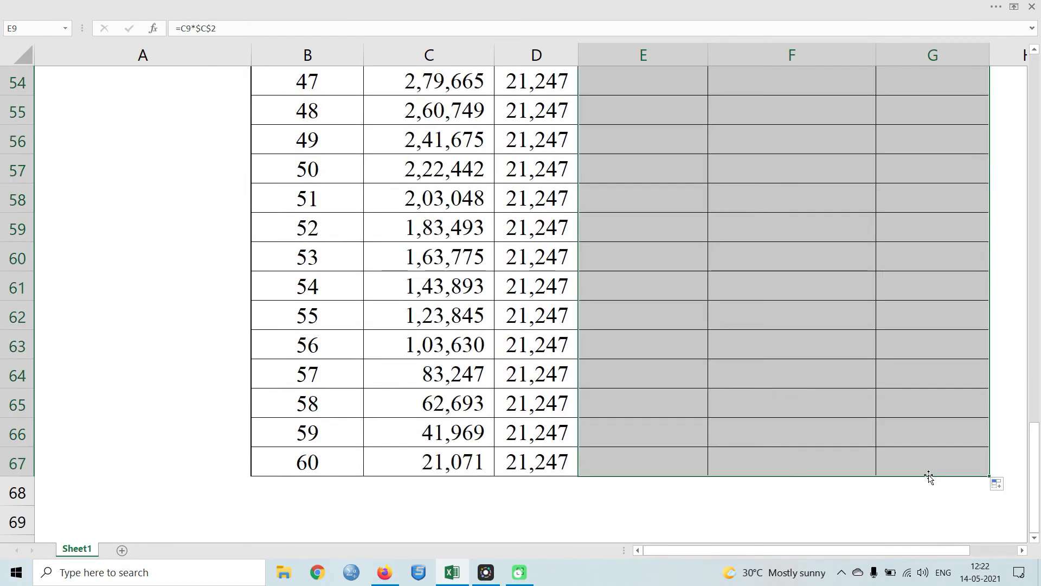
scroll(815, 398, "up", 18)
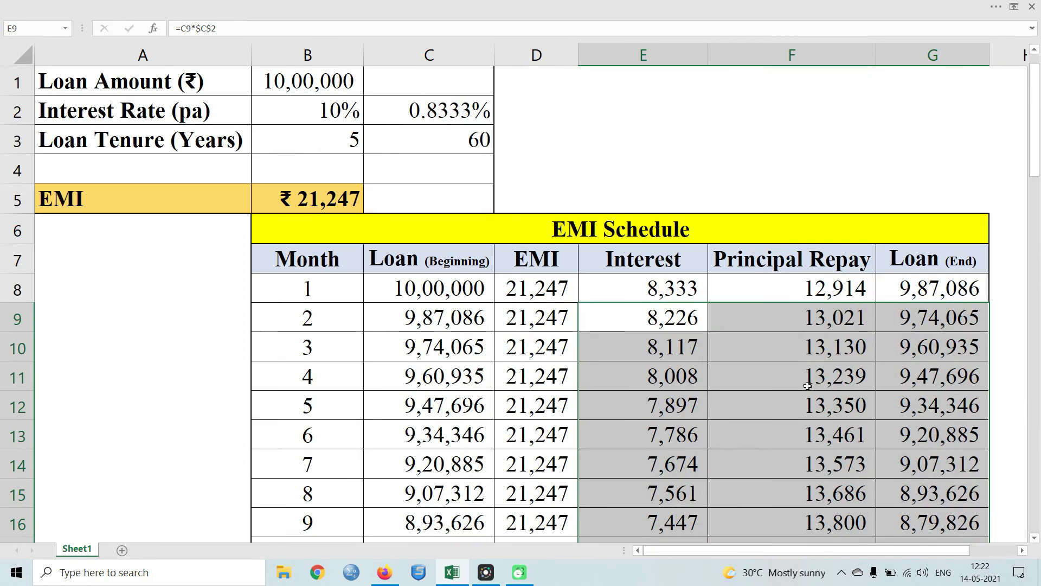
Review the EMI schedule down to month 60, checking that row's EMI, interest and ending loan cells.
left_click(678, 402)
scroll(391, 365, "down", 1)
scroll(385, 365, "up", 1)
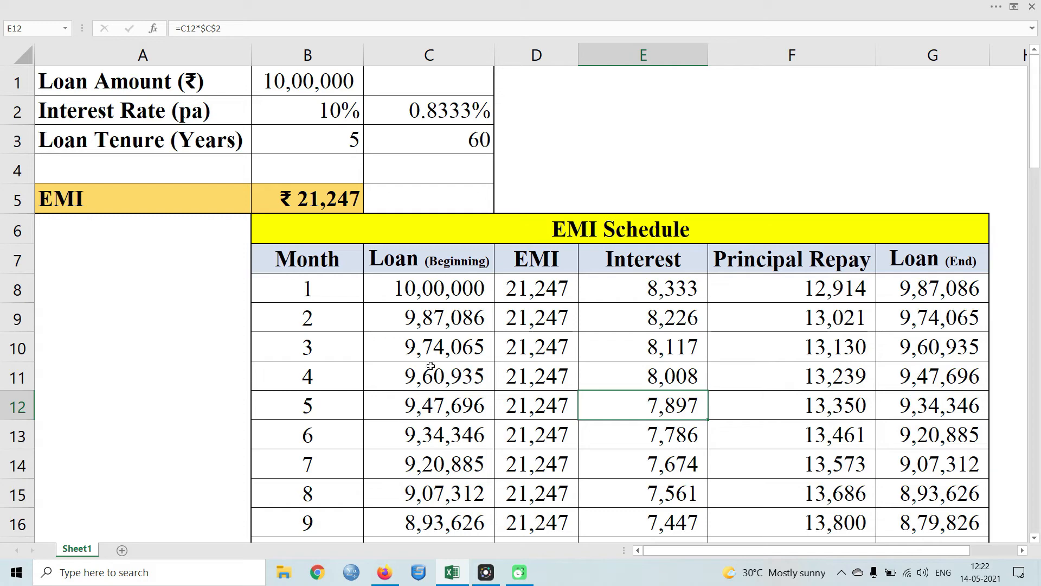
scroll(466, 338, "down", 11)
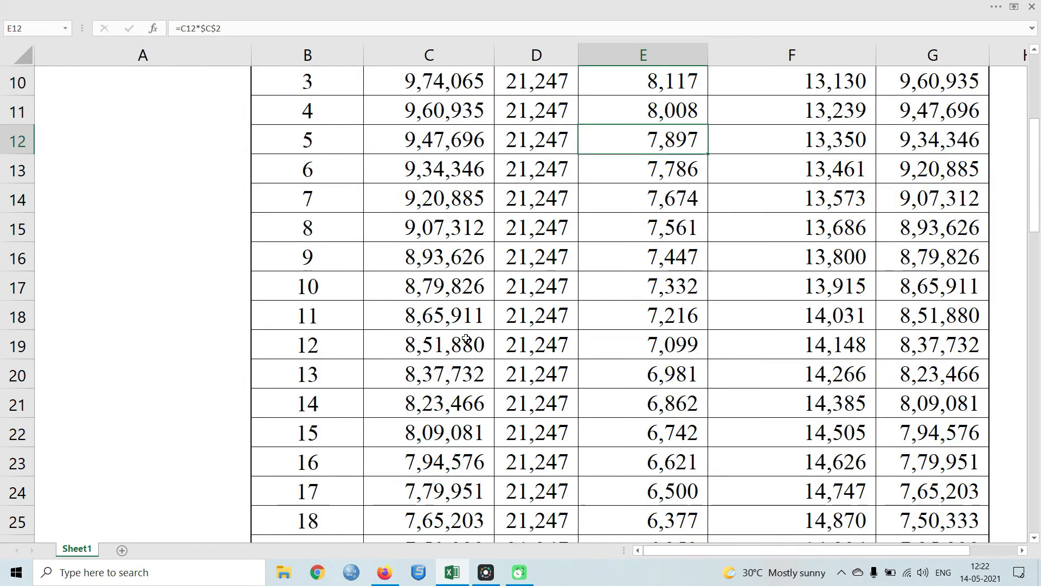
scroll(466, 338, "down", 7)
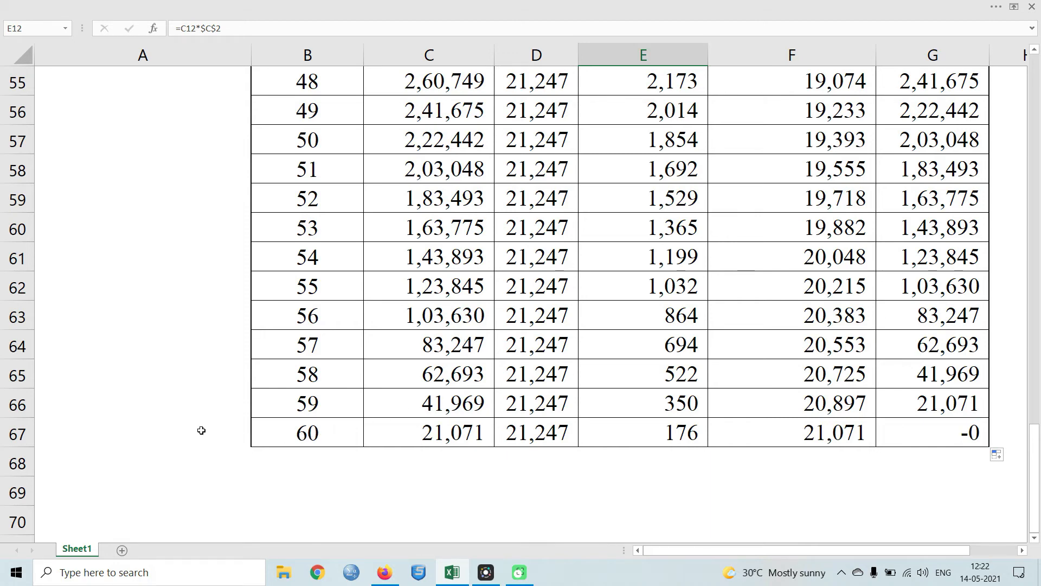
left_click(11, 434)
left_click(525, 438)
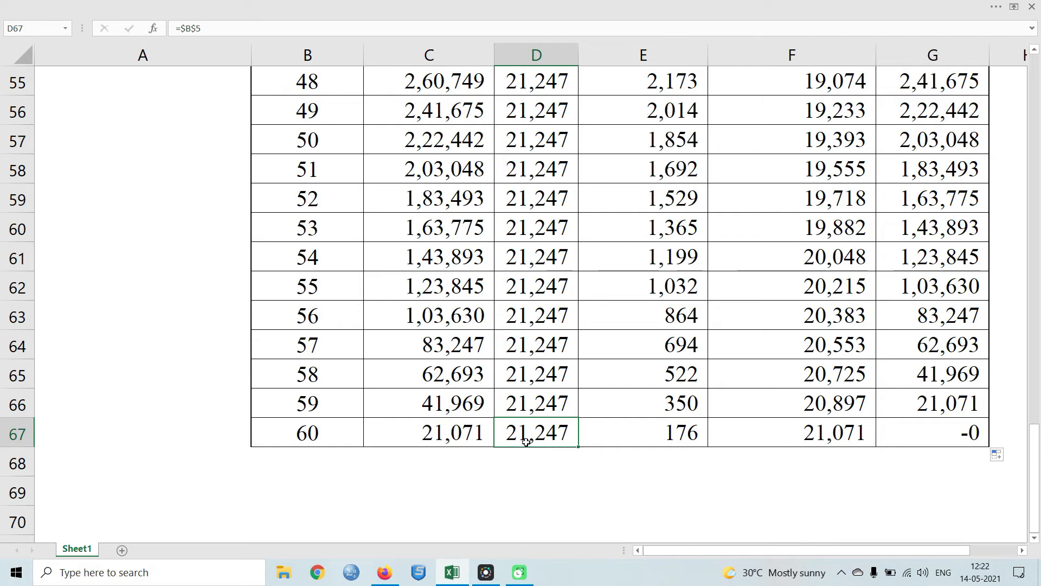
left_click(679, 442)
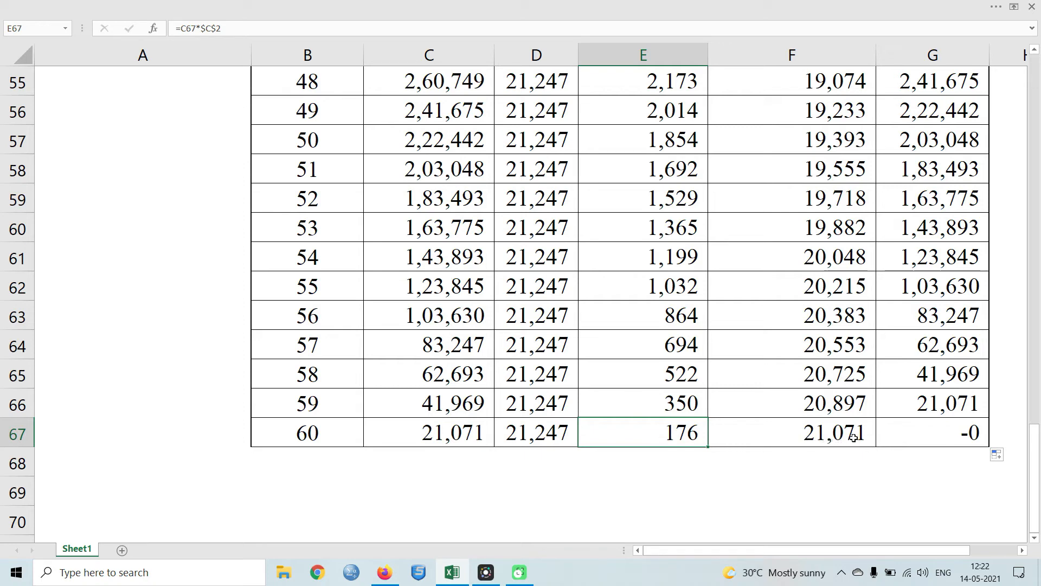
left_click(950, 440)
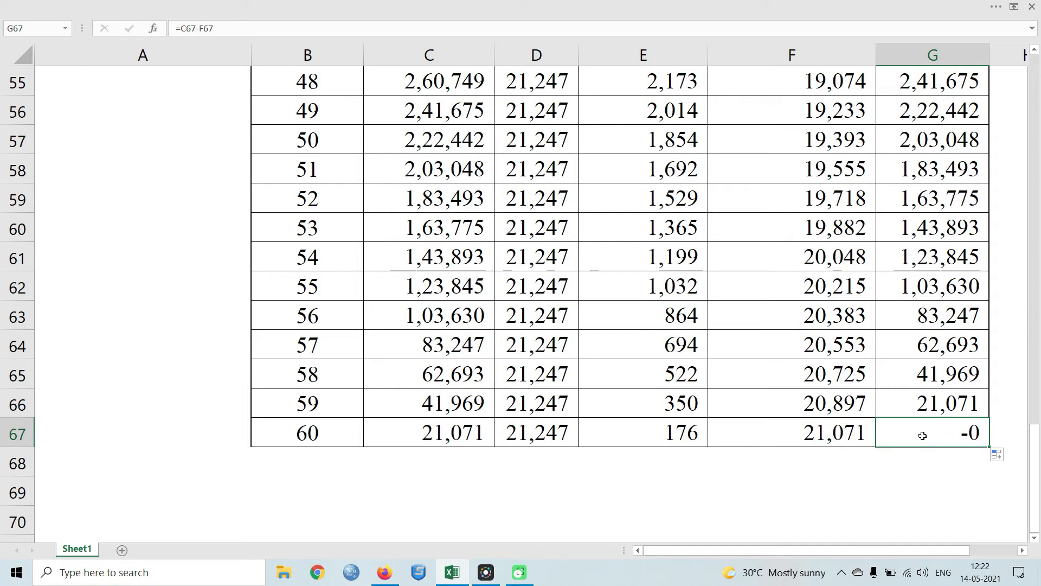
Set the loan amount in B1 to 1500000 and review the recalculated schedule down to the last months.
scroll(570, 412, "up", 18)
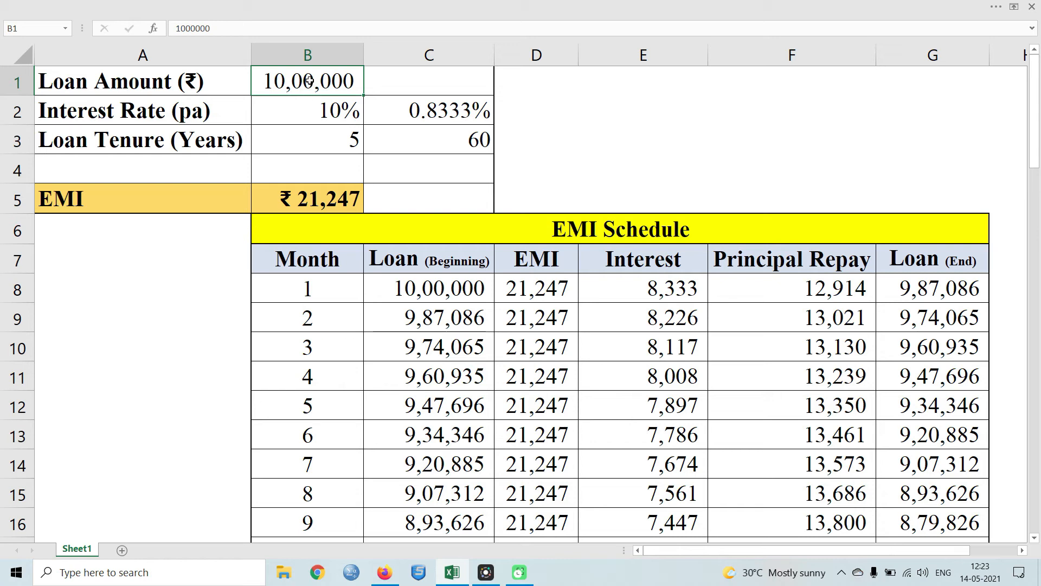
type("1500000")
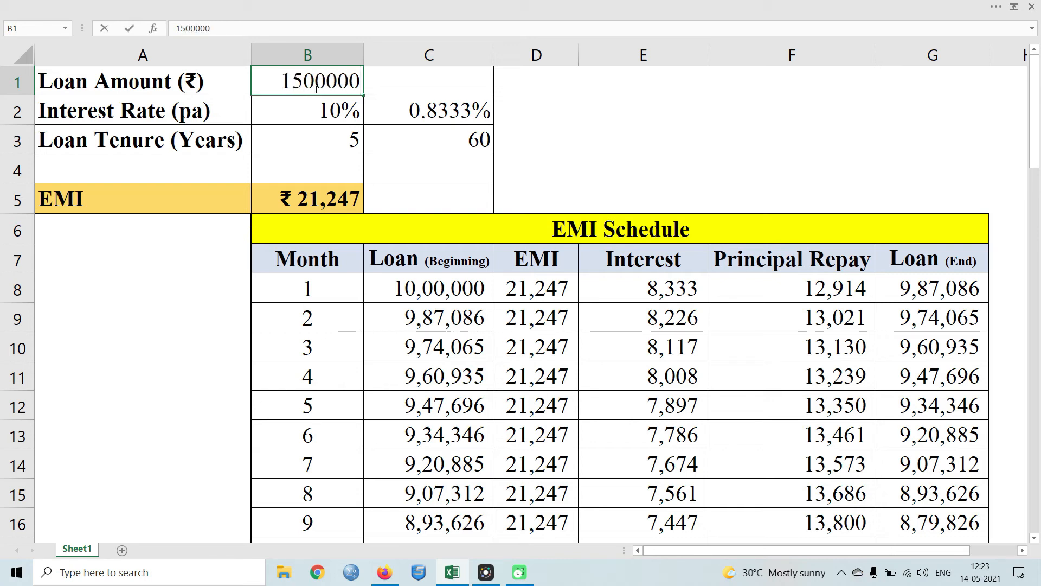
key("Return")
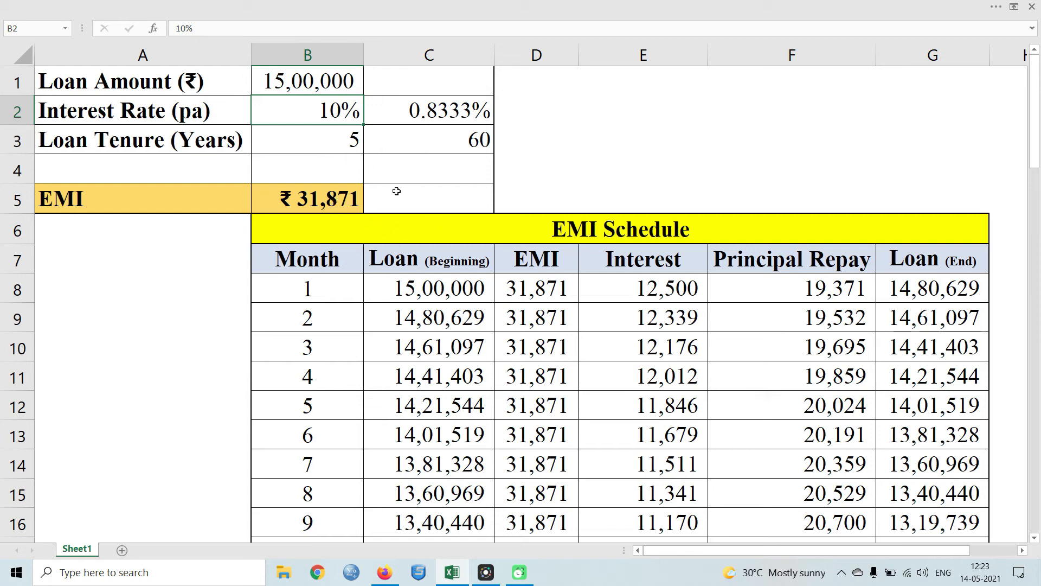
scroll(590, 369, "down", 2)
scroll(594, 369, "up", 2)
scroll(673, 406, "down", 10)
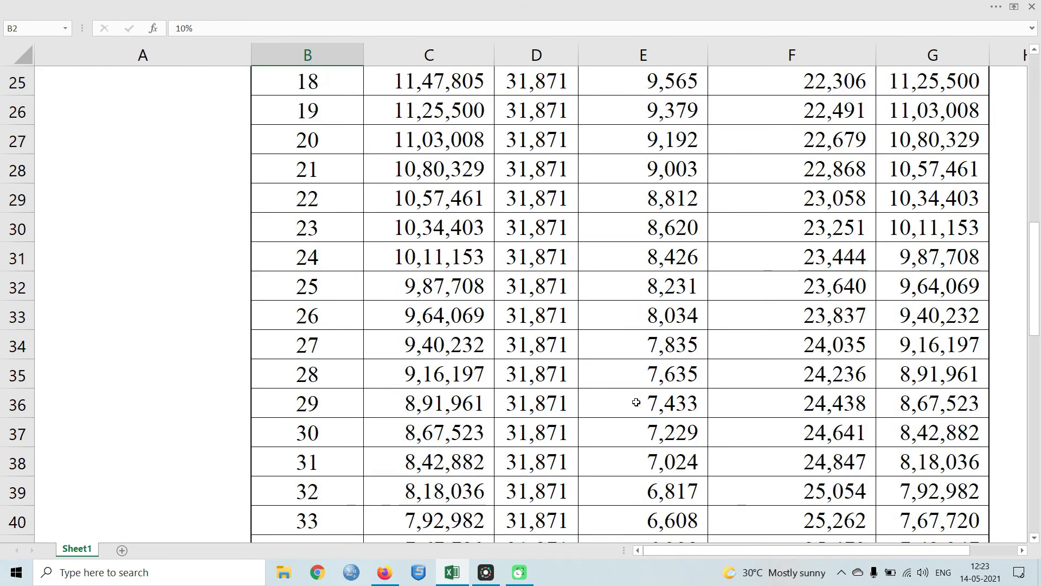
scroll(636, 402, "down", 8)
Set the annual interest rate in B2 to 12%.
scroll(542, 385, "up", 18)
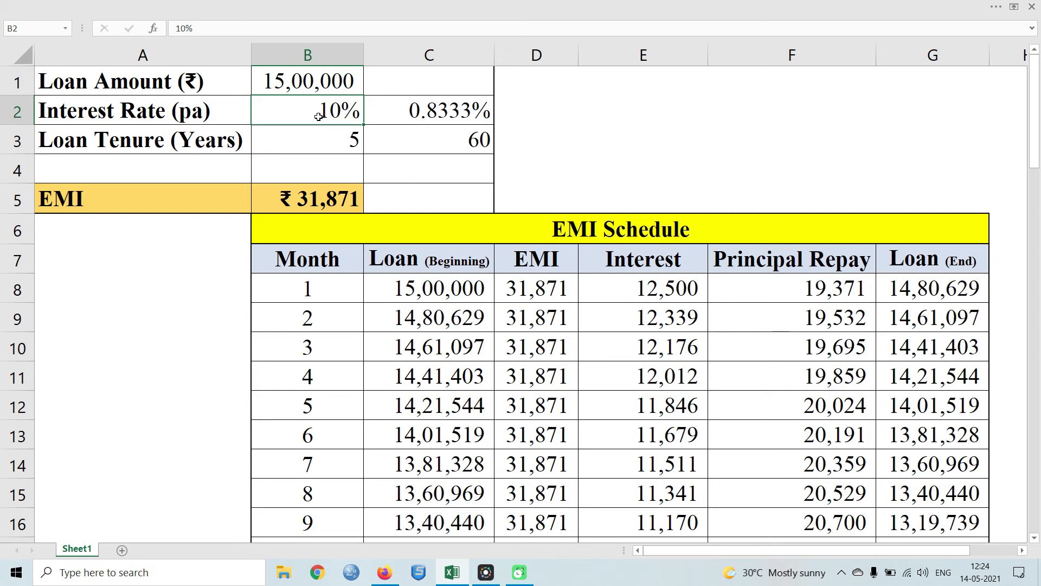
type("12")
left_click(415, 289)
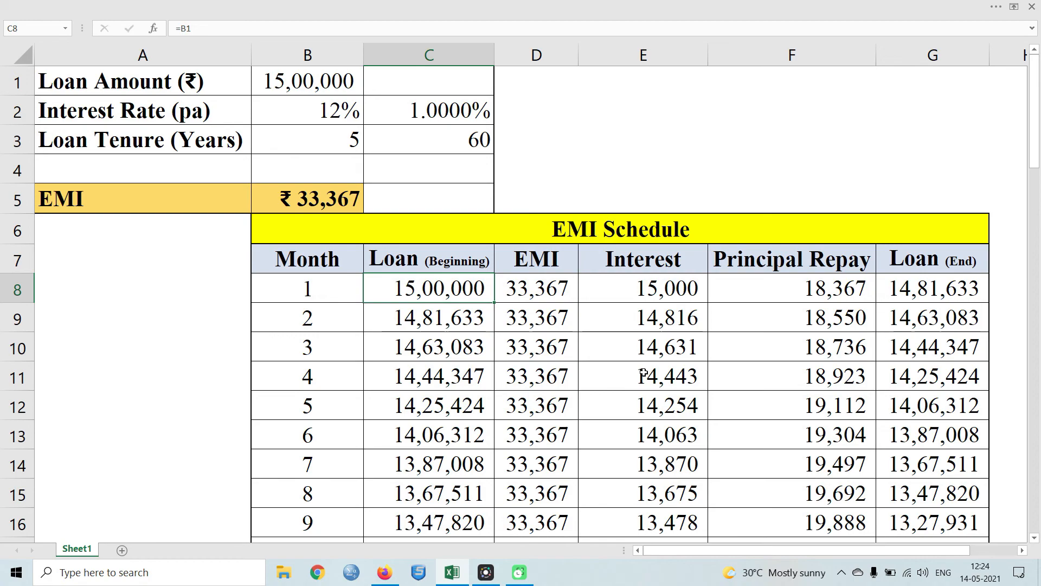
Review the schedule recalculated at 12% interest down to month 60, checking the final ending loan balance.
scroll(645, 376, "down", 5)
scroll(645, 376, "down", 5)
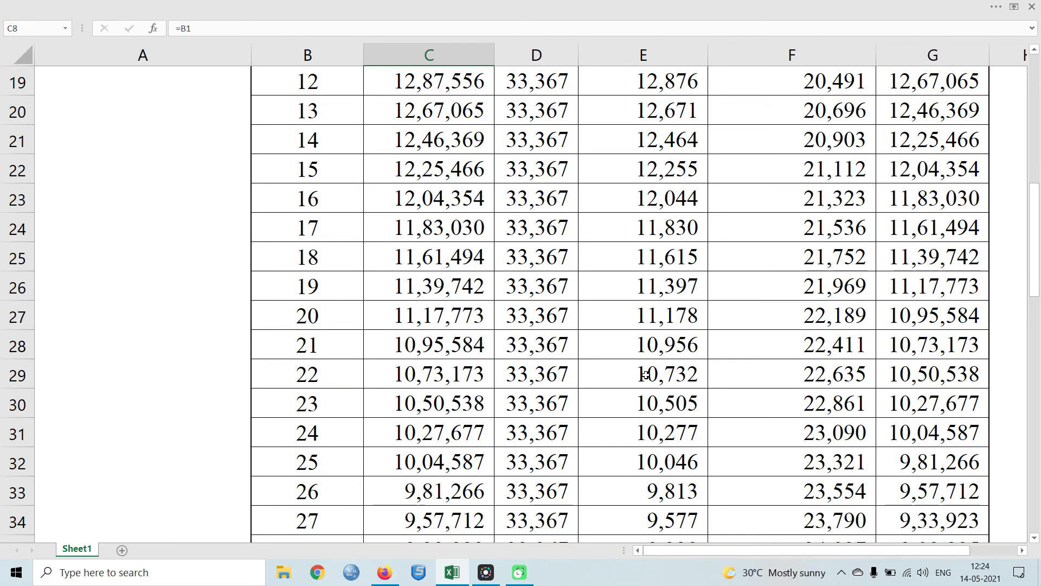
scroll(645, 376, "up", 7)
scroll(645, 375, "down", 6)
scroll(645, 374, "down", 10)
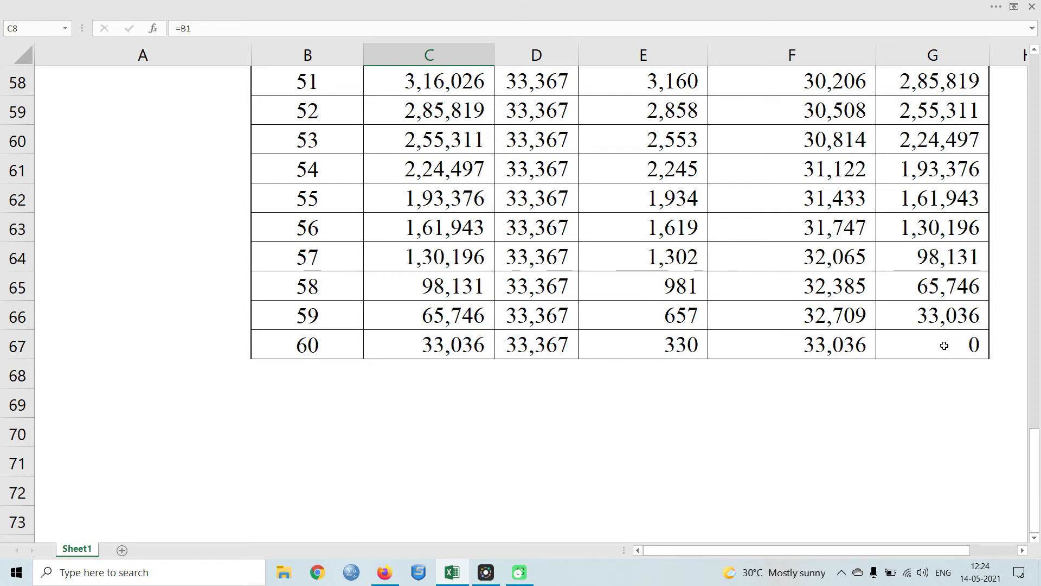
scroll(548, 377, "up", 19)
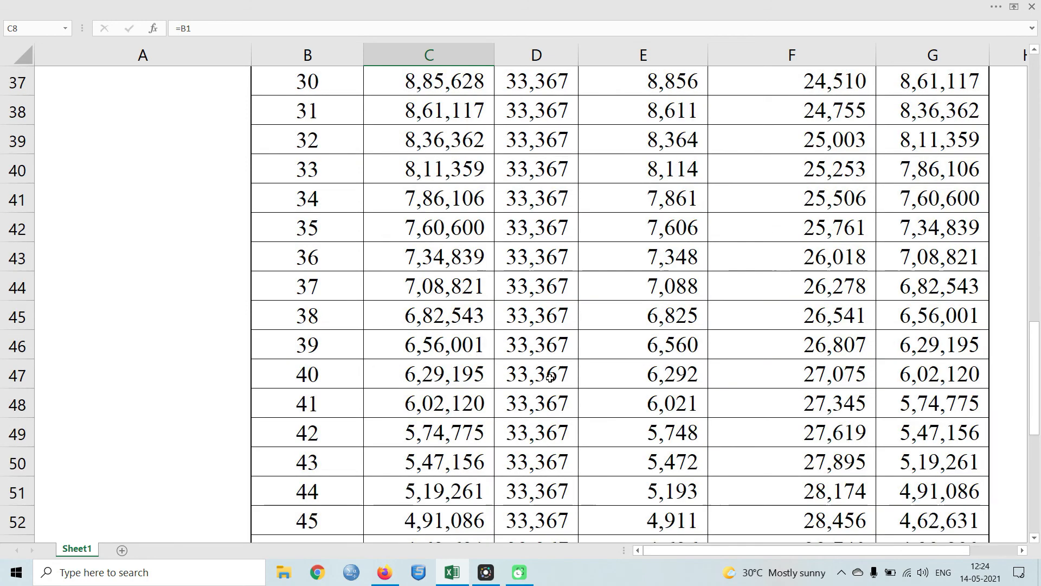
Set the loan tenure in B3 to 7 years and the number of months in C3 to 84.
left_click(337, 146)
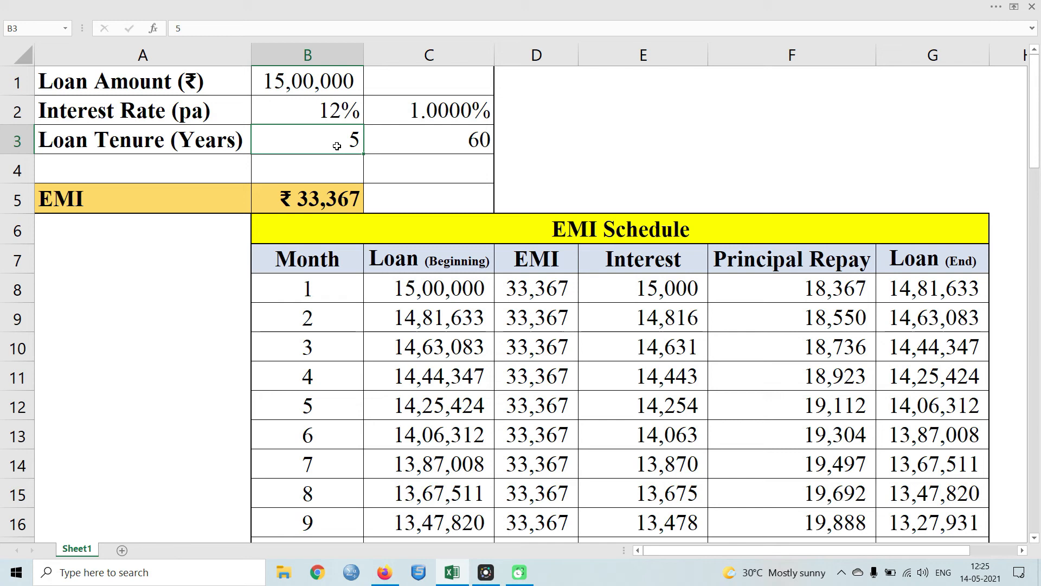
type("7")
key("Tab")
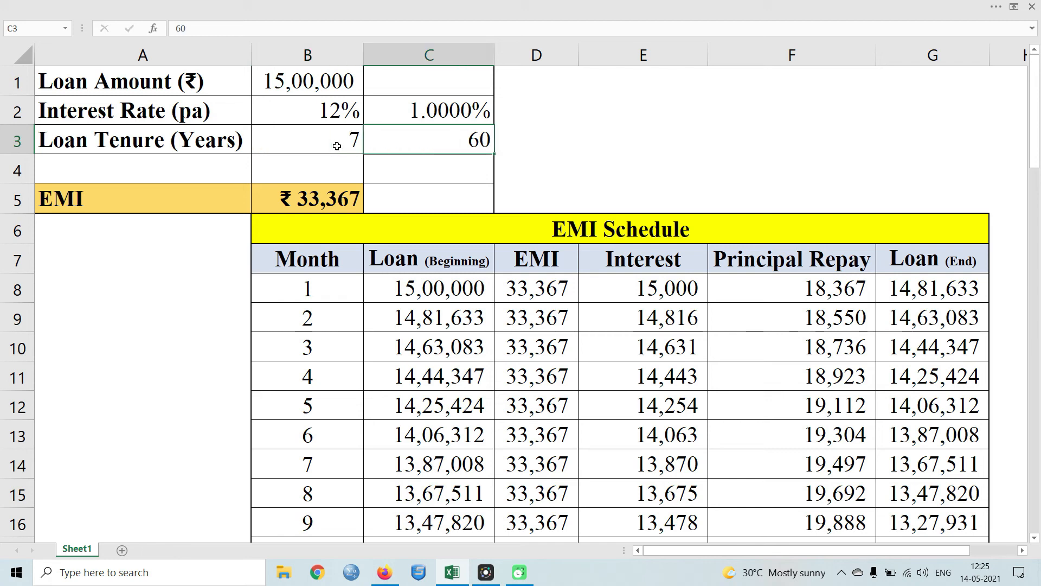
type("84")
key("Return")
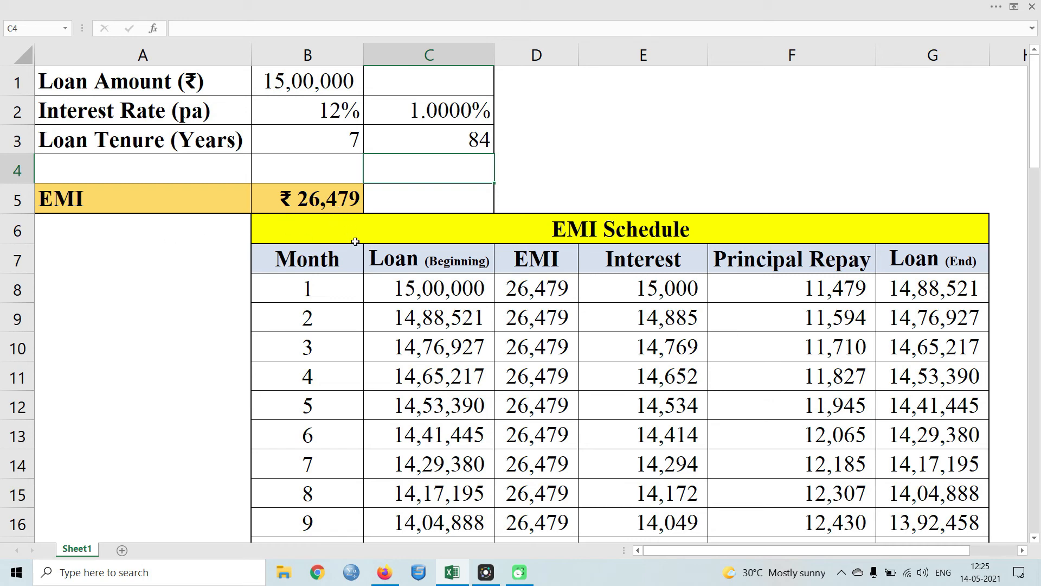
Examine the seven-year loan's recalculated schedule from the first month to its last row.
scroll(529, 380, "down", 3)
scroll(565, 298, "down", 16)
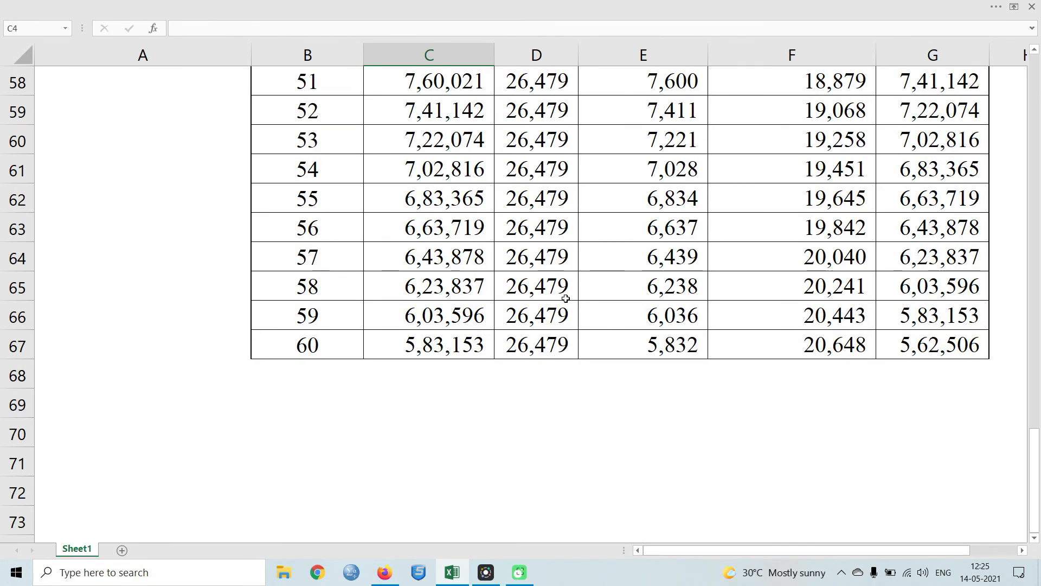
scroll(566, 298, "down", 1)
scroll(566, 298, "up", 13)
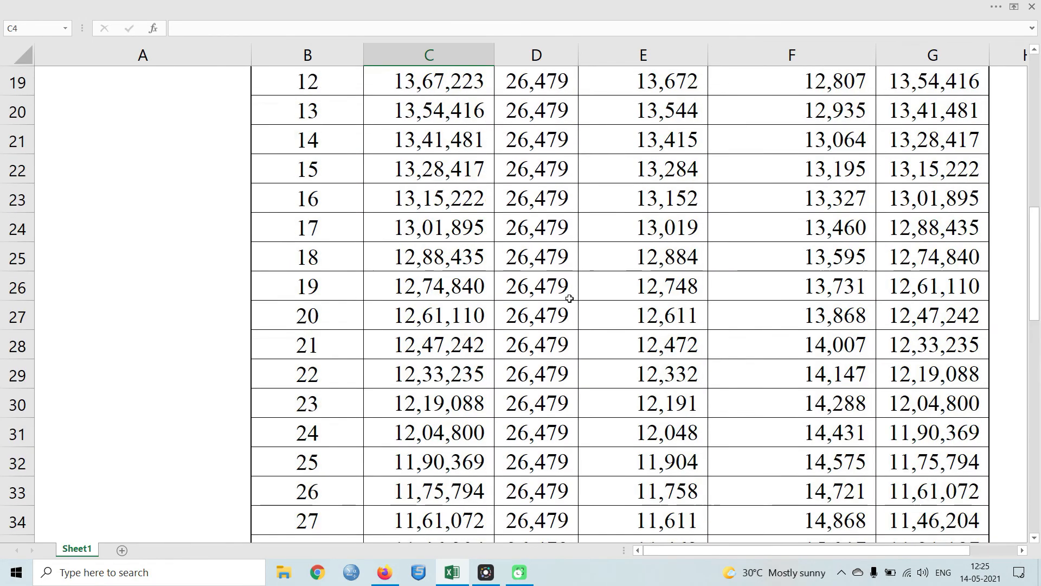
scroll(569, 298, "up", 7)
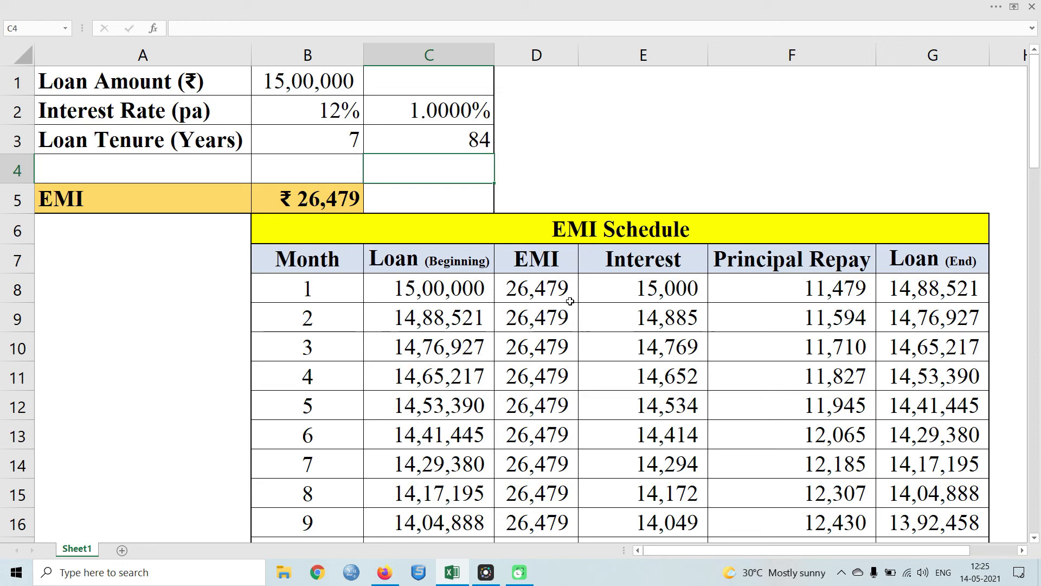
Extend the schedule from row 67 down through month 106, continuing the month numbers and copying the formulas in columns C to G.
scroll(570, 301, "down", 18)
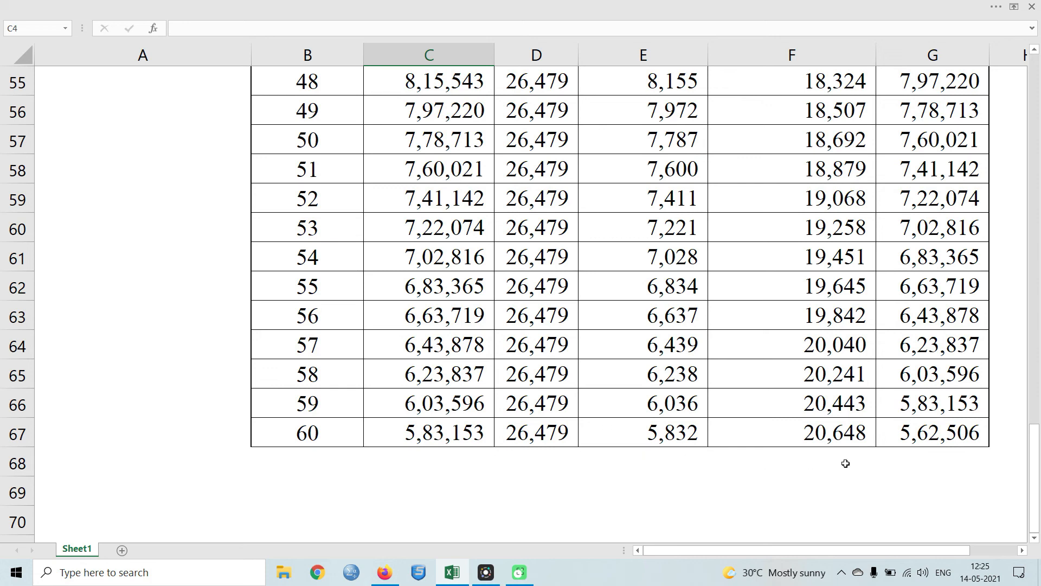
left_click(315, 442)
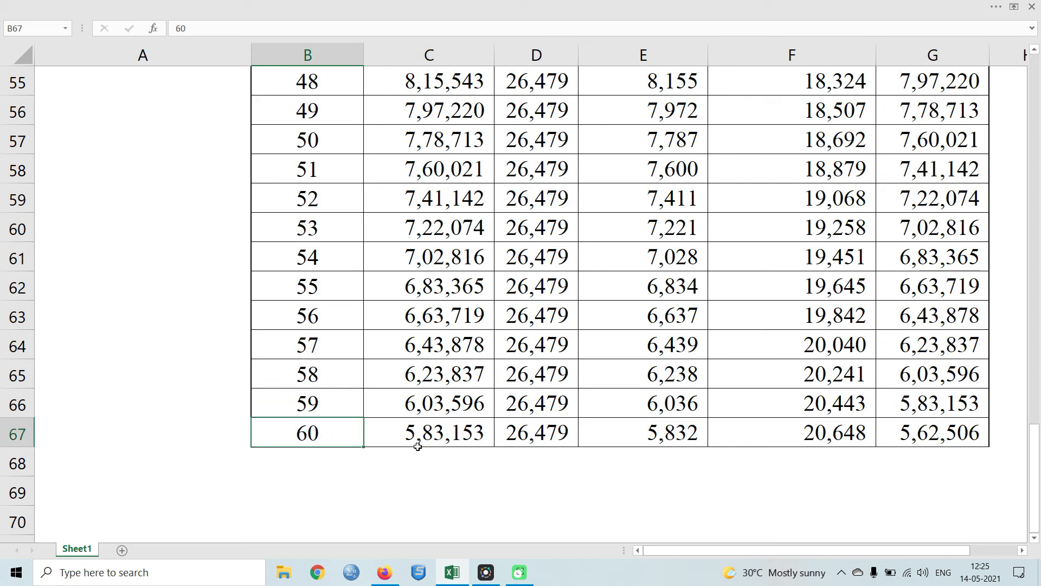
left_click_drag(313, 436, 965, 529)
scroll(949, 466, "down", 2)
scroll(941, 458, "up", 11)
scroll(938, 456, "down", 2)
scroll(936, 455, "down", 1)
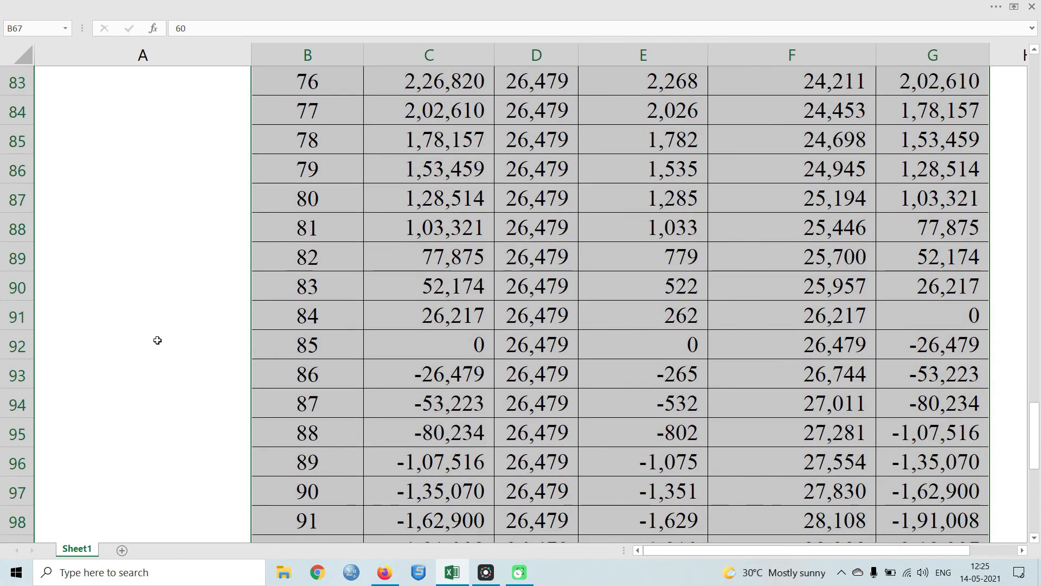
Delete rows 92 to 108 after month 84, and remove the leftover rows for months 102 to 106.
left_click_drag(19, 345, 27, 510)
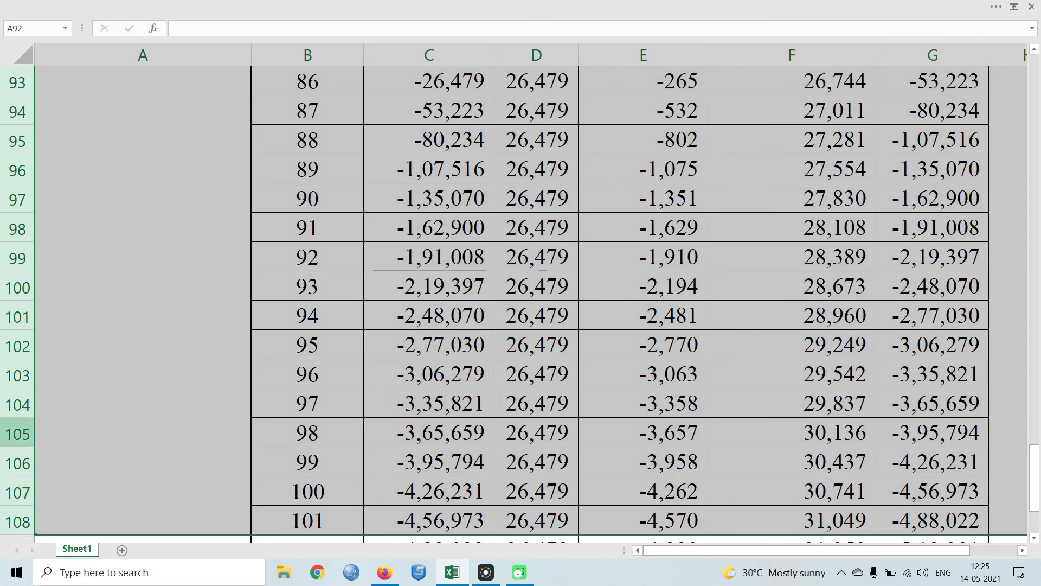
right_click(8, 404)
left_click(68, 316)
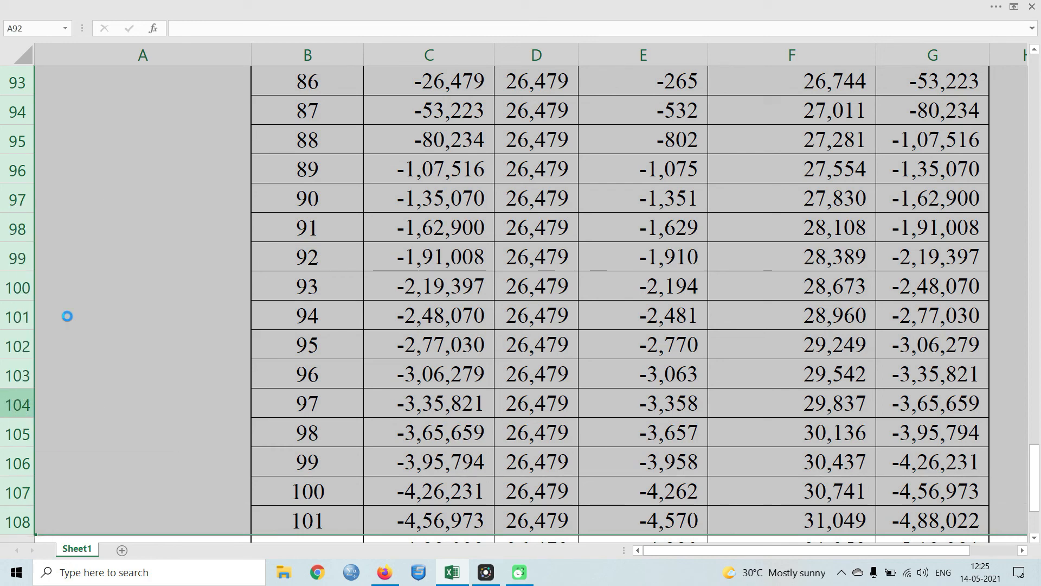
left_click_drag(9, 314, 8, 463)
right_click(9, 385)
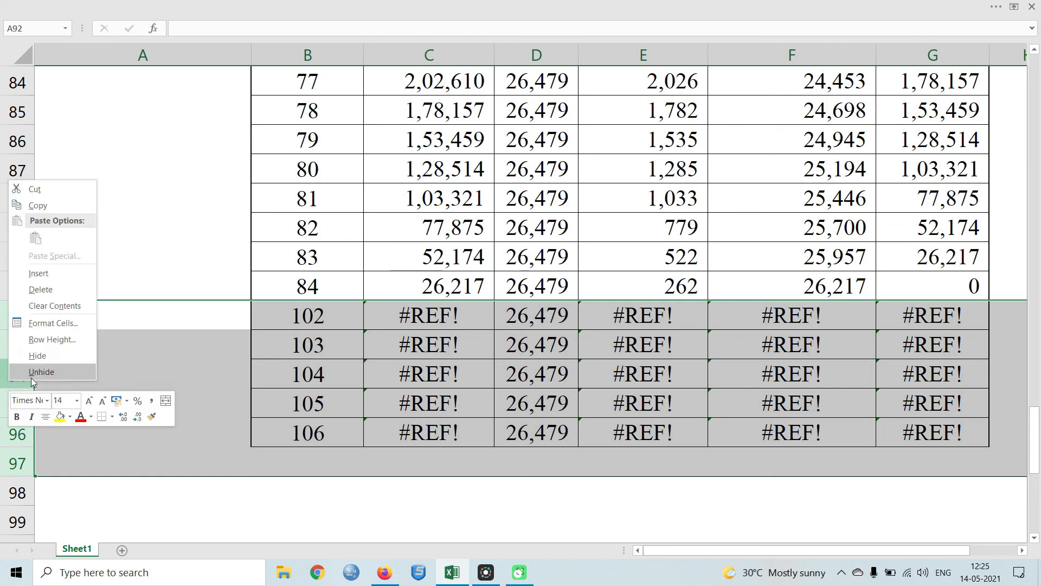
left_click(55, 304)
Review the extended schedule through month 84, including the principal repayment cell F84.
scroll(499, 373, "up", 19)
scroll(504, 366, "down", 15)
left_click(718, 423)
scroll(714, 418, "down", 4)
scroll(694, 405, "up", 20)
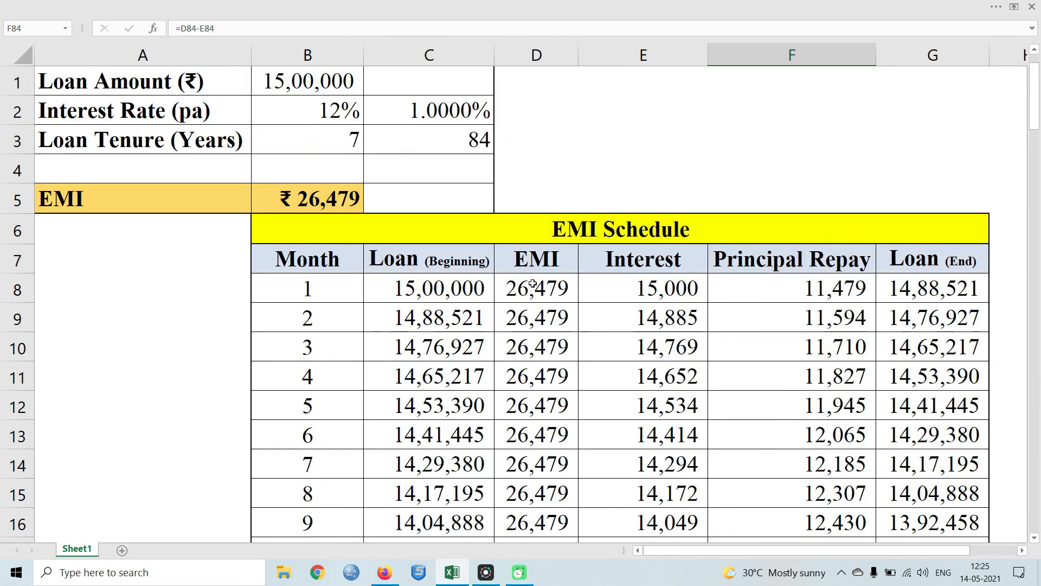